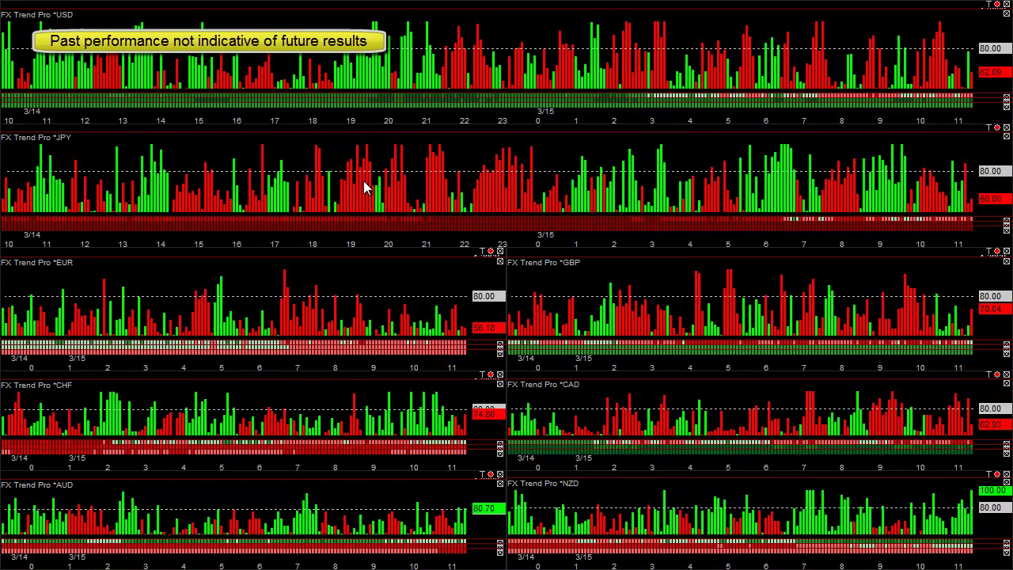
Load USDJPY in the floating 5-minute chart and scroll its price history back to about 8:00 on 3/15.
drag(163, 367, 345, 363)
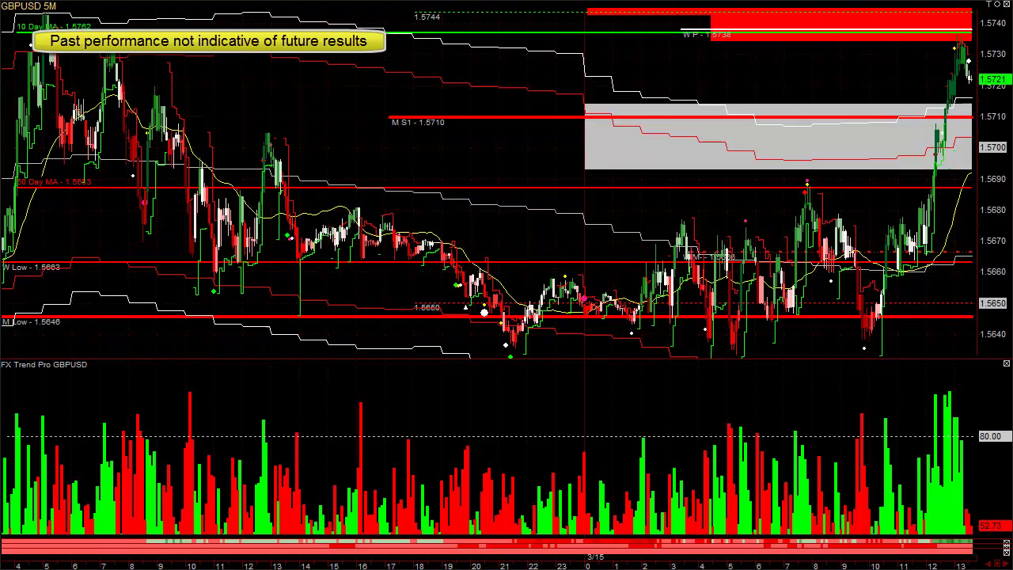
drag(573, 152, 485, 115)
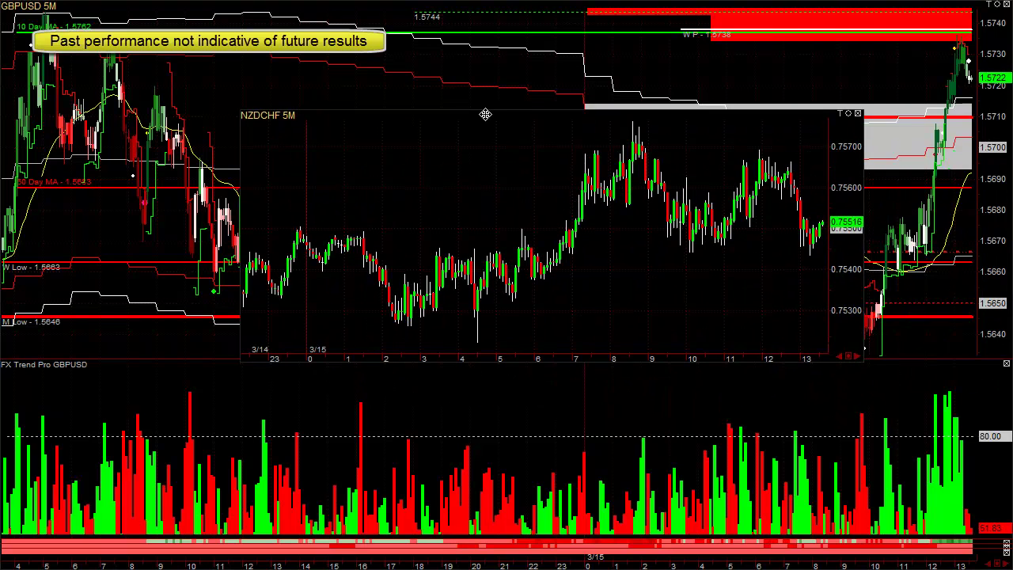
text(USDJPO)
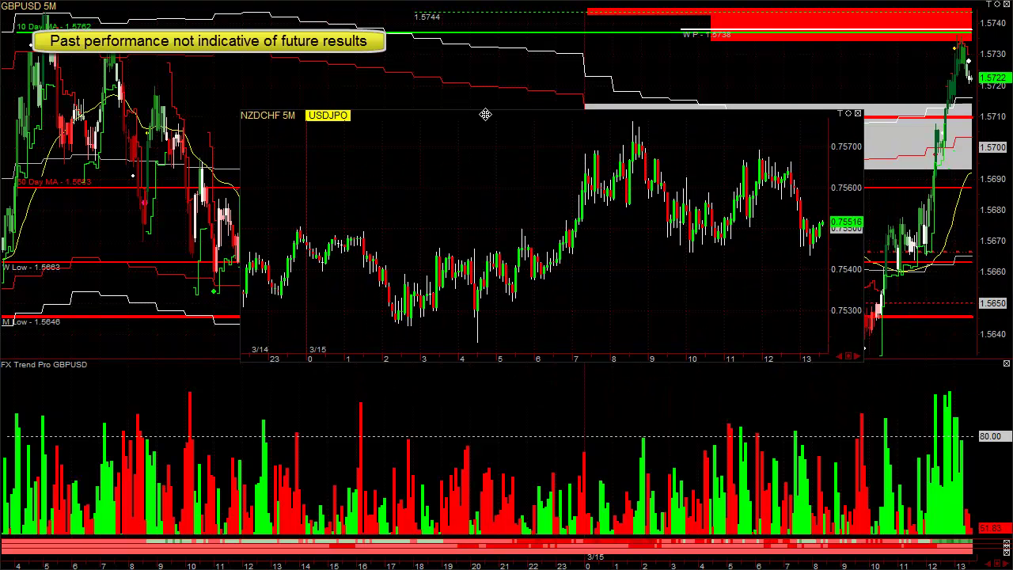
key(BackSpace)
text(Y)
key(Return)
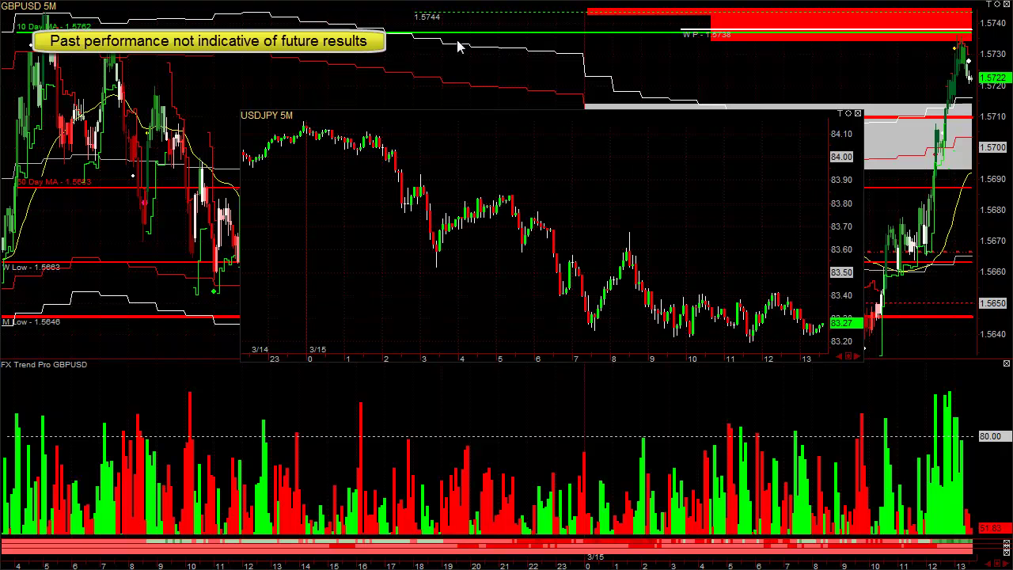
drag(371, 357, 644, 357)
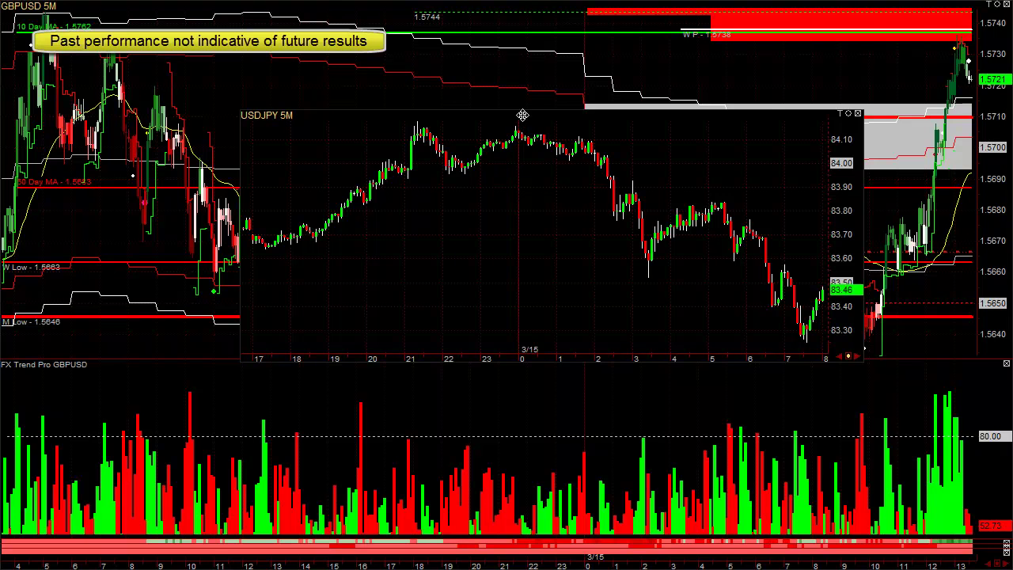
drag(522, 114, 1012, 115)
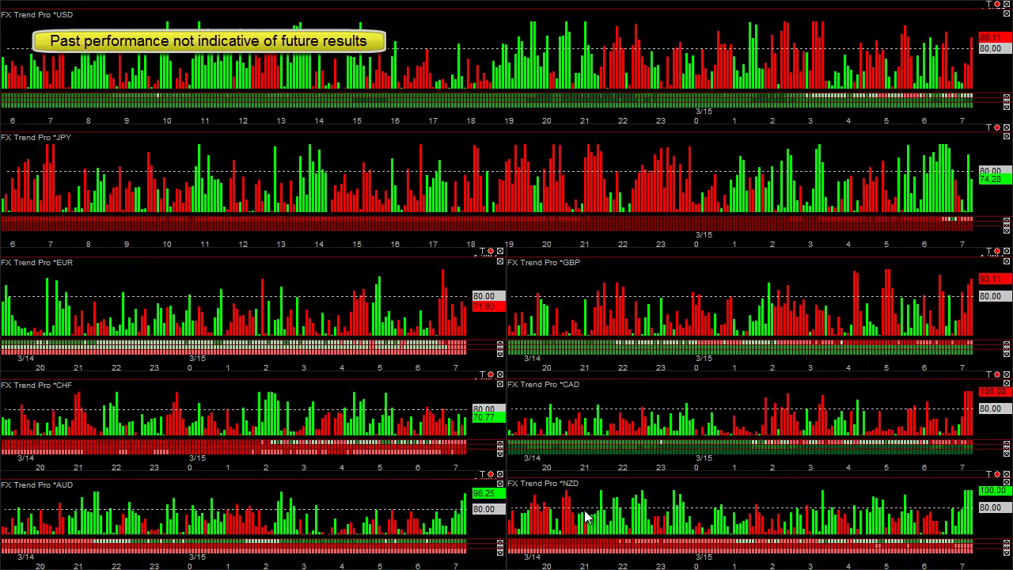
Scroll the currency strength histograms forward to 12:00 on 3/15 and load GBPNZD in the floating chart.
drag(793, 566, 609, 567)
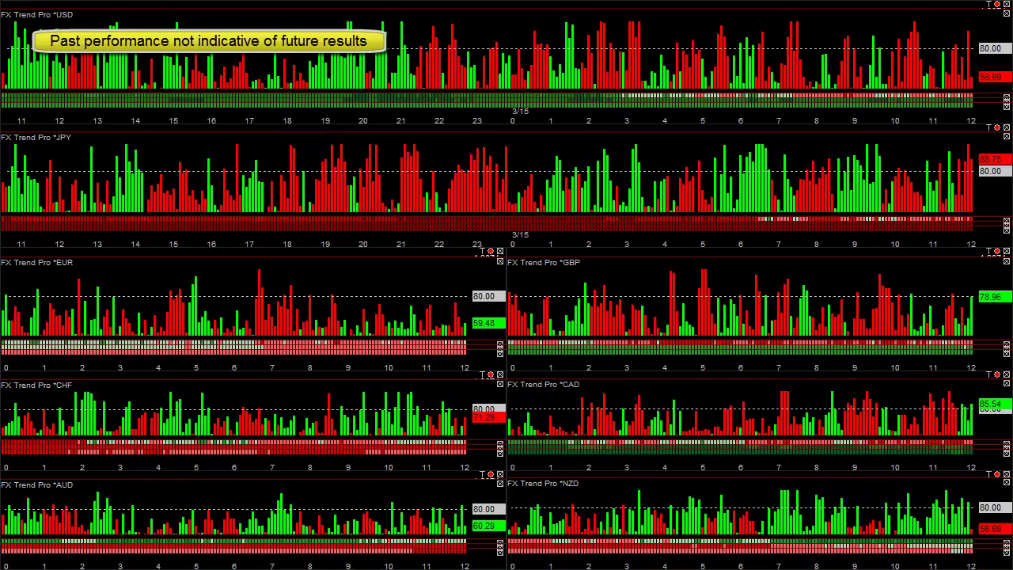
drag(1012, 119, 70, 16)
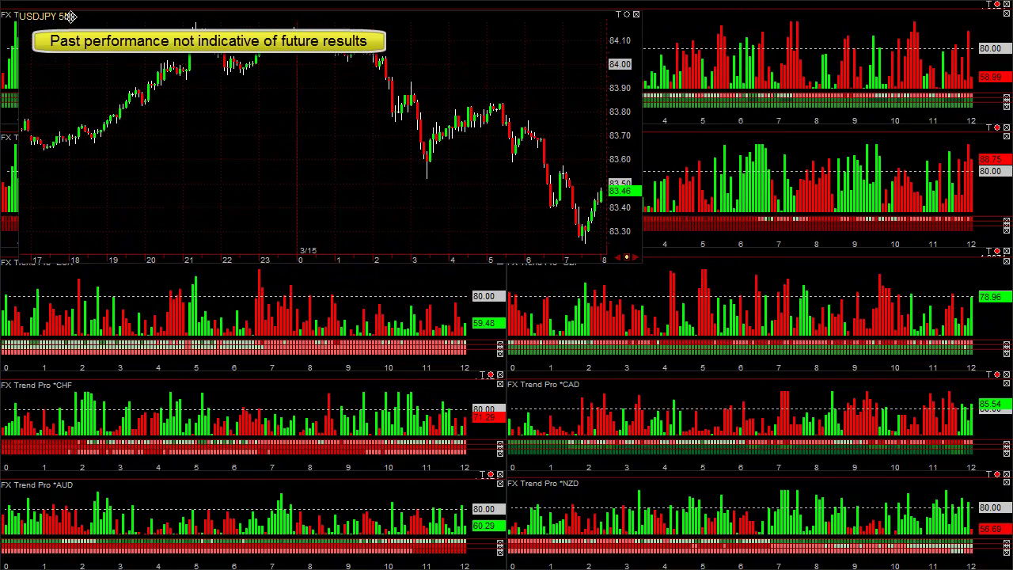
text(NZDGBP)
key(Return)
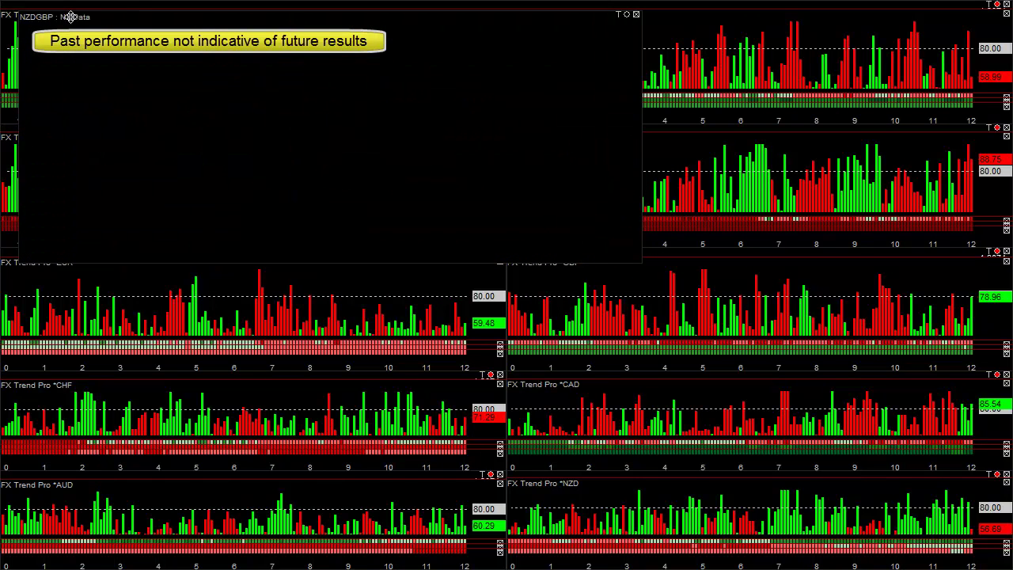
text(GBPNZD)
key(Return)
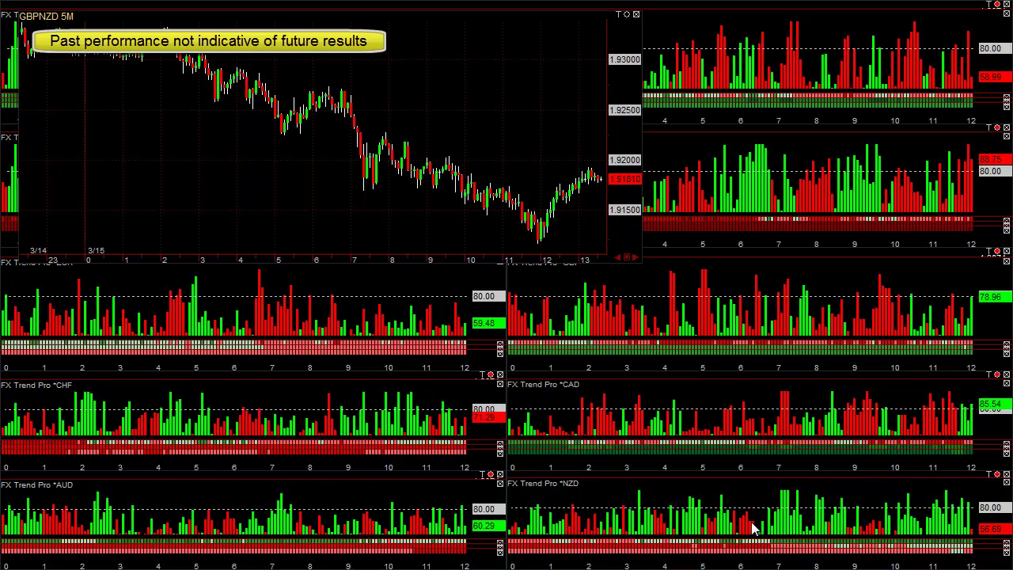
On GBPNZD, draw a short support line beneath the 6:00–7:00 consolidation and a Fibonacci retracement from the 4:00 high to the 5:00 low.
click(309, 118)
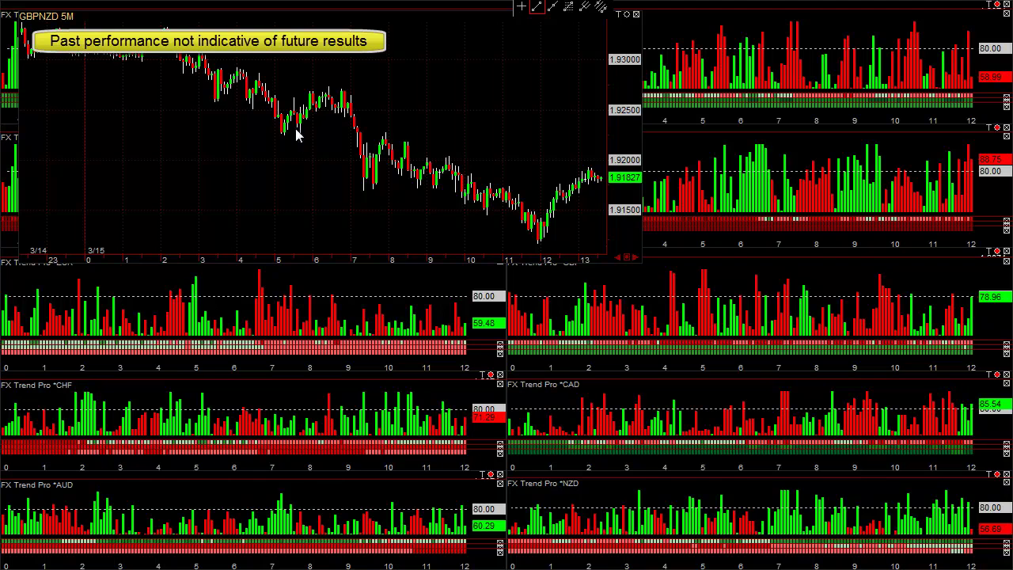
drag(325, 115, 373, 116)
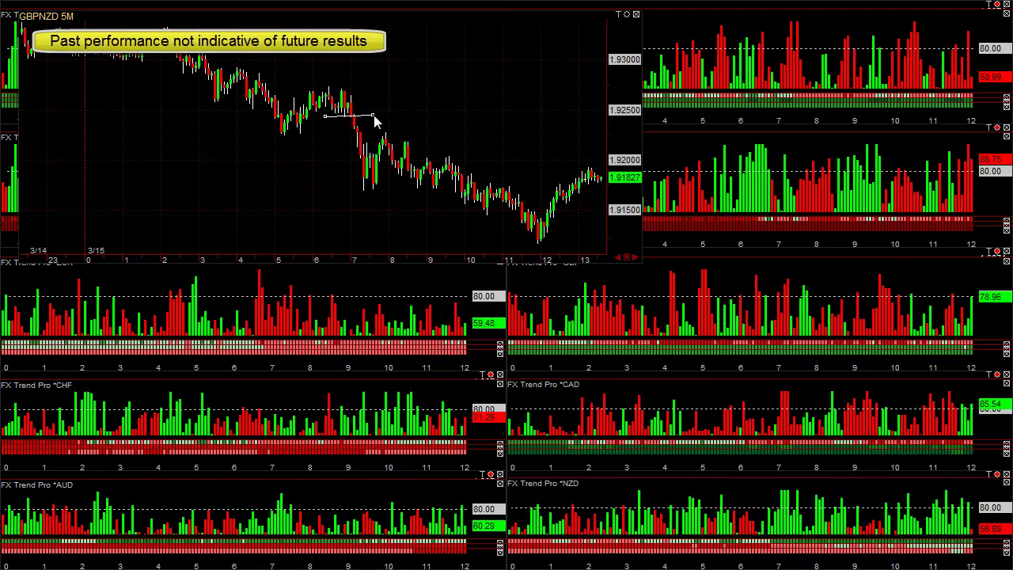
click(429, 102)
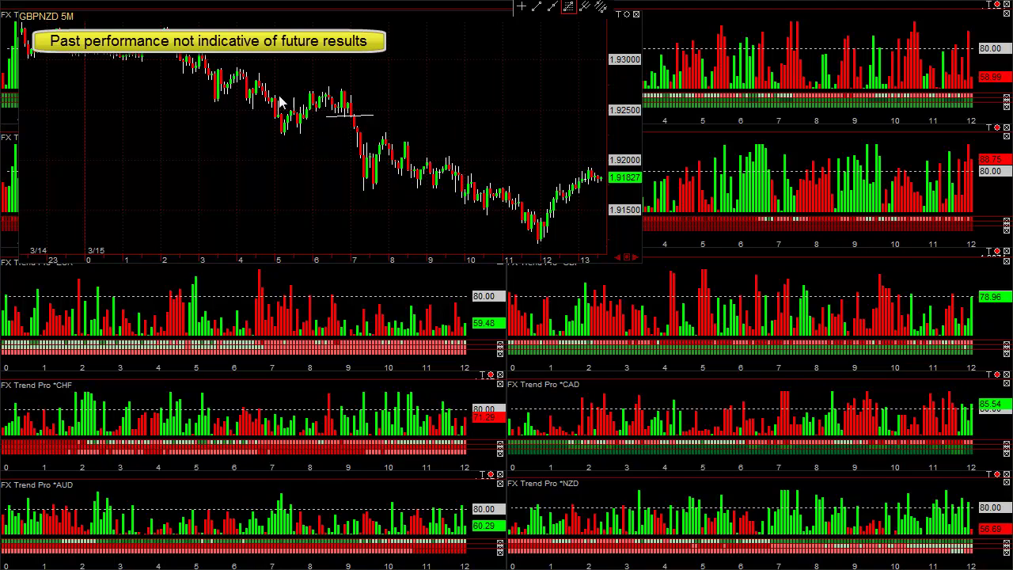
drag(236, 66, 278, 143)
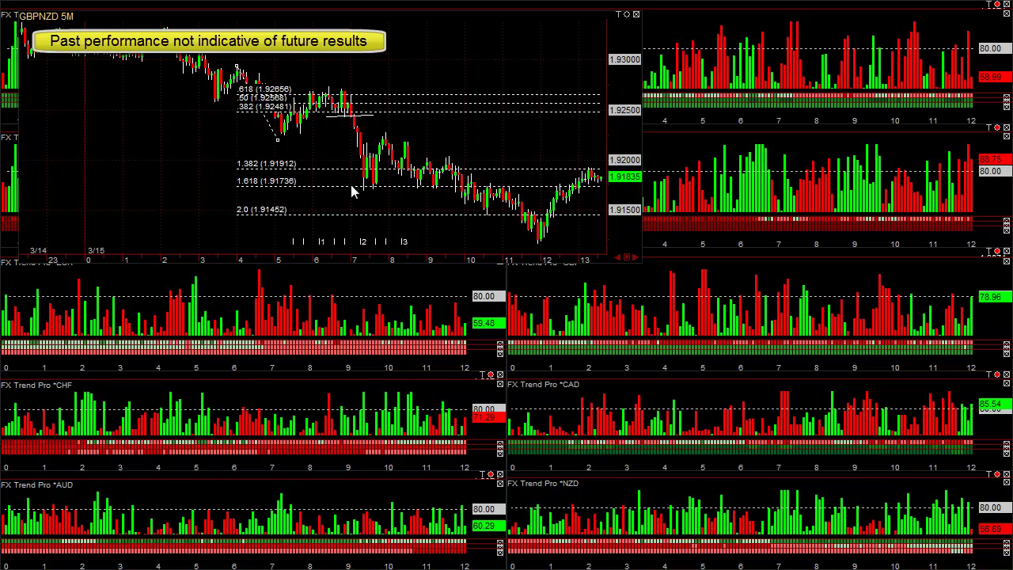
Read the GBPNZD price data for the 07:10 bar at the 1.618 extension level, and clear the chart off the histograms.
drag(376, 134, 357, 187)
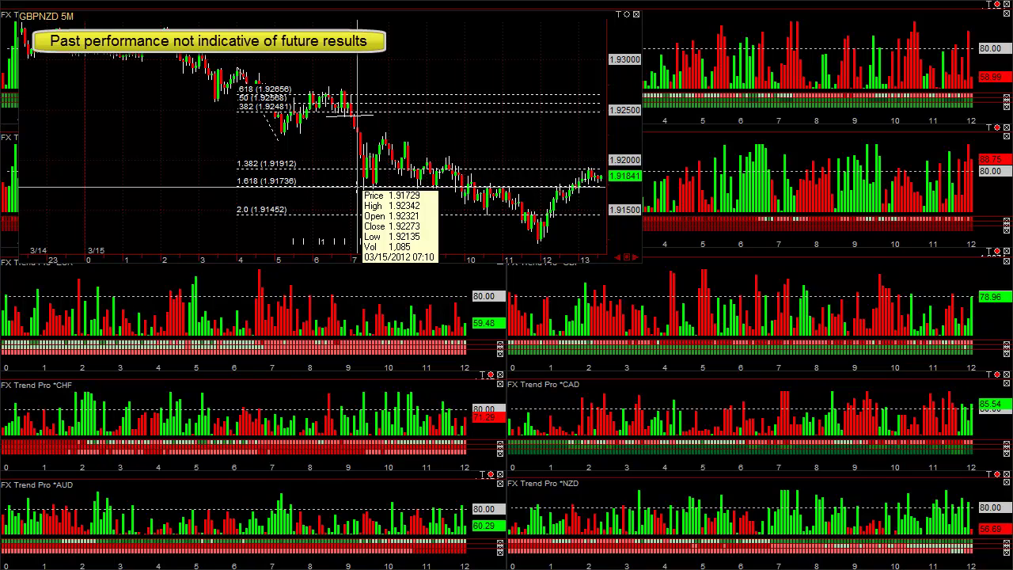
drag(357, 187, 357, 189)
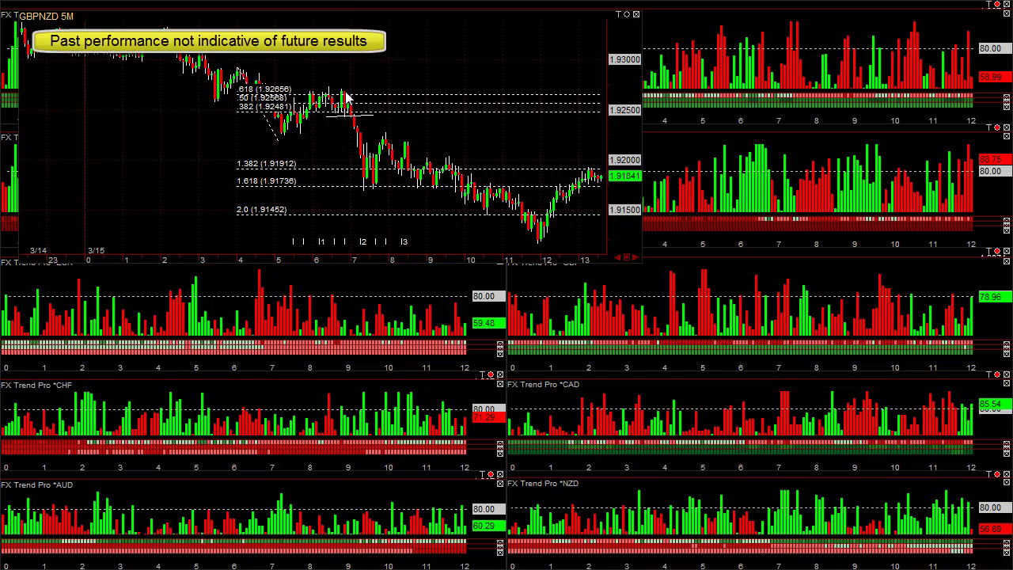
drag(353, 14, 1012, 119)
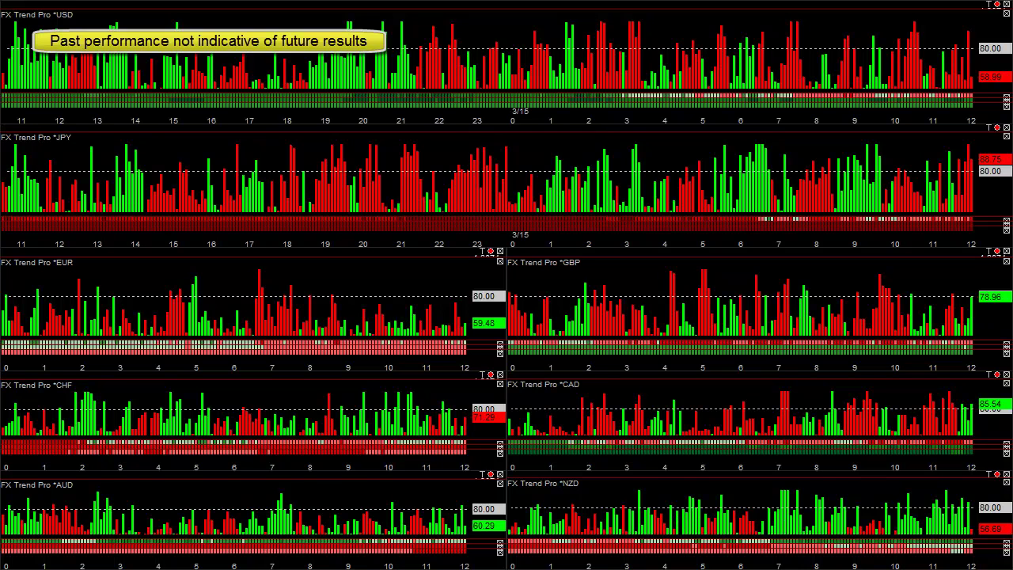
Bring the floating chart back over the strength histograms and load NZDCAD in it.
drag(1012, 80, 518, 80)
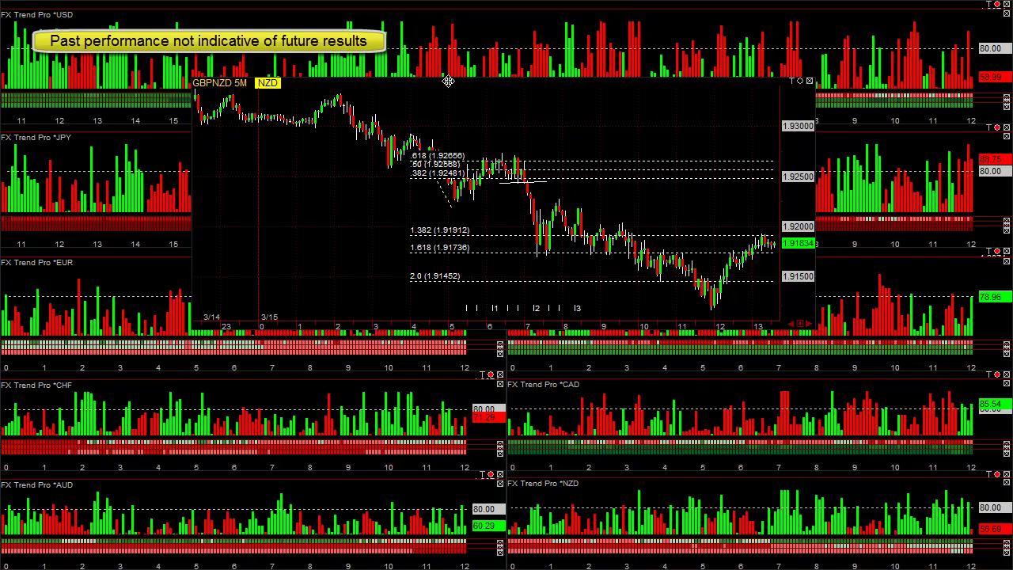
text(CAD)
key(Return)
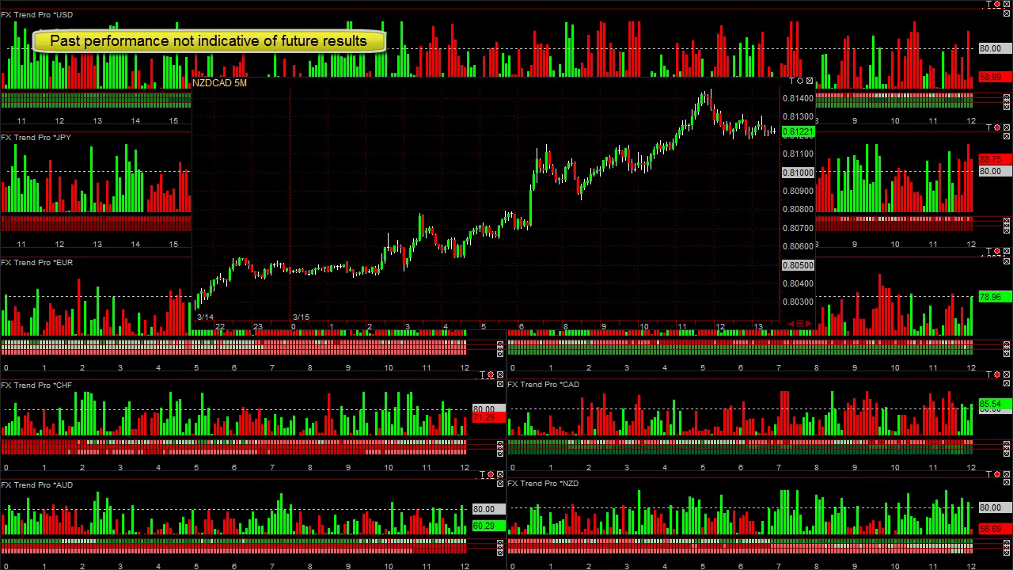
Reload the NZDCAD chart and inspect the price data of the 07:10 bar where the sharp rally starts.
click(515, 271)
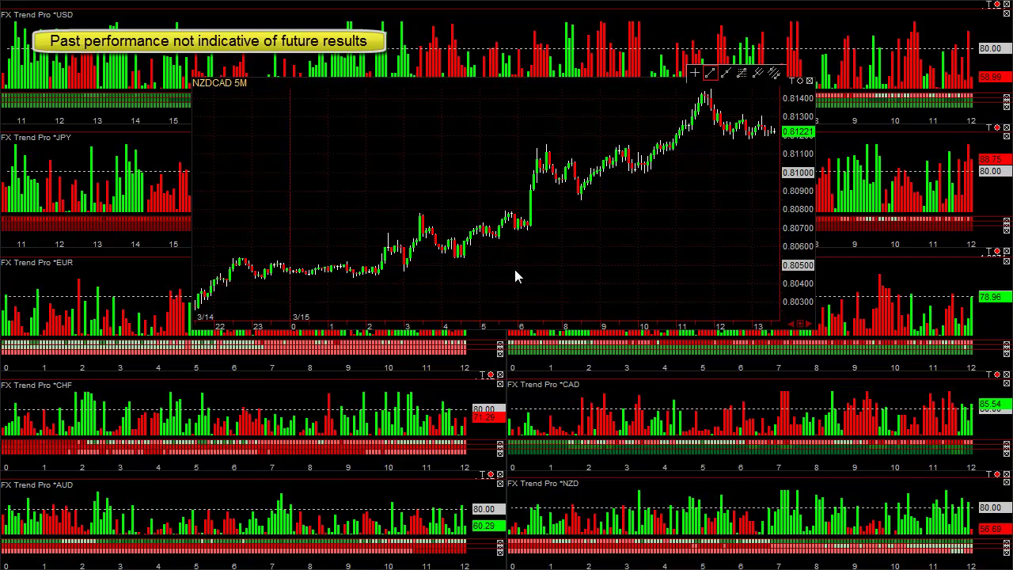
click(539, 266)
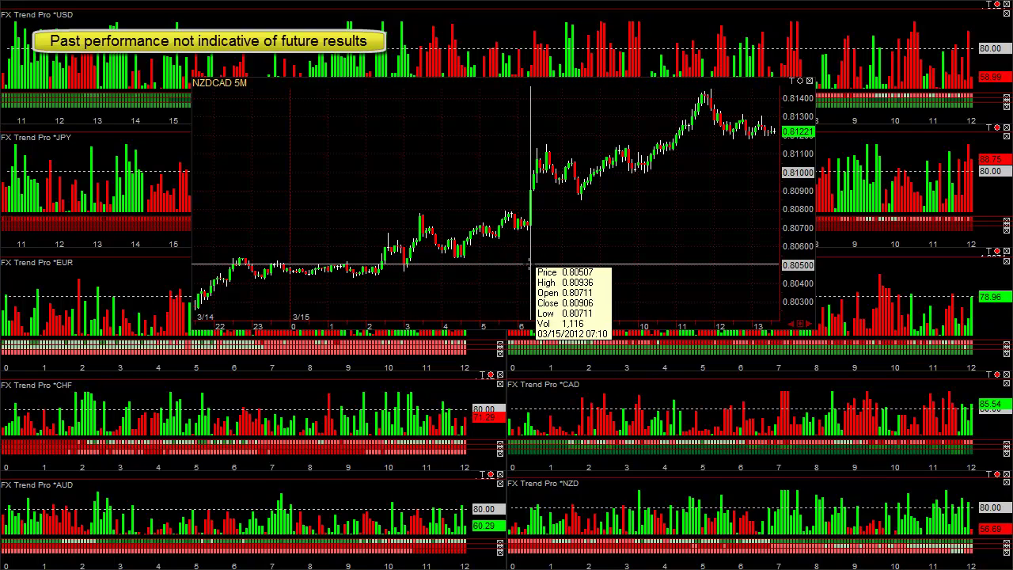
right_click(528, 252)
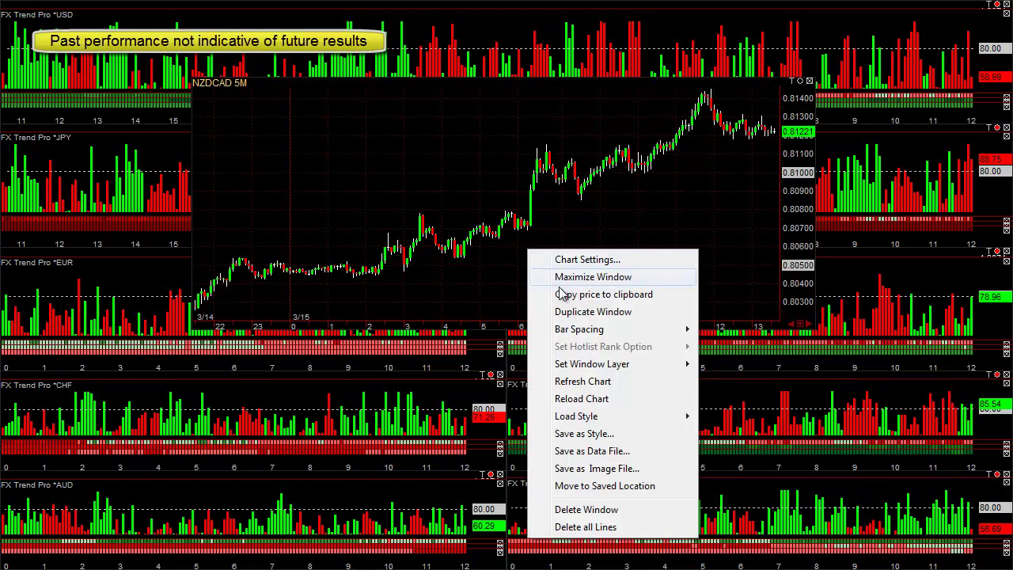
click(582, 399)
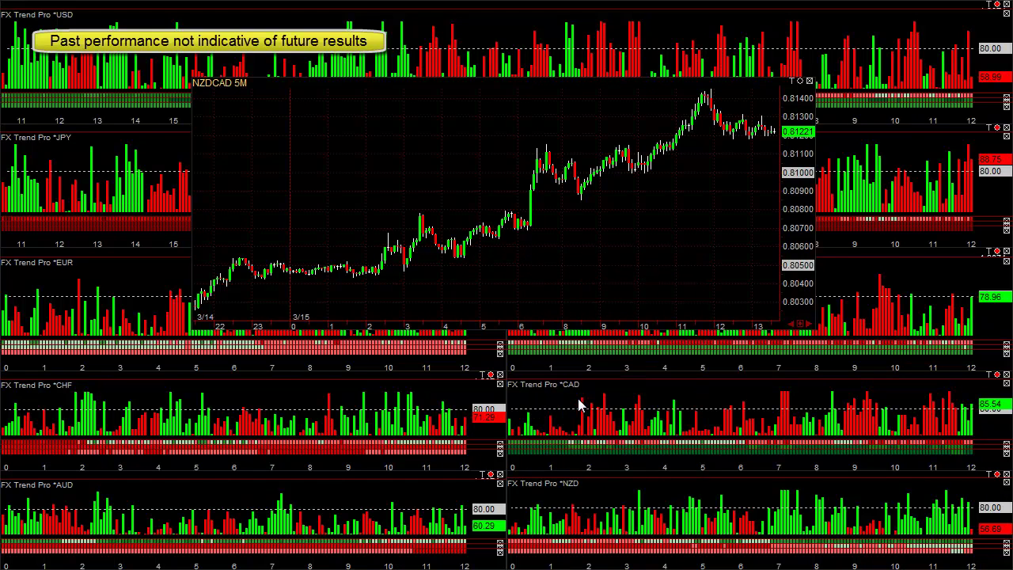
click(528, 228)
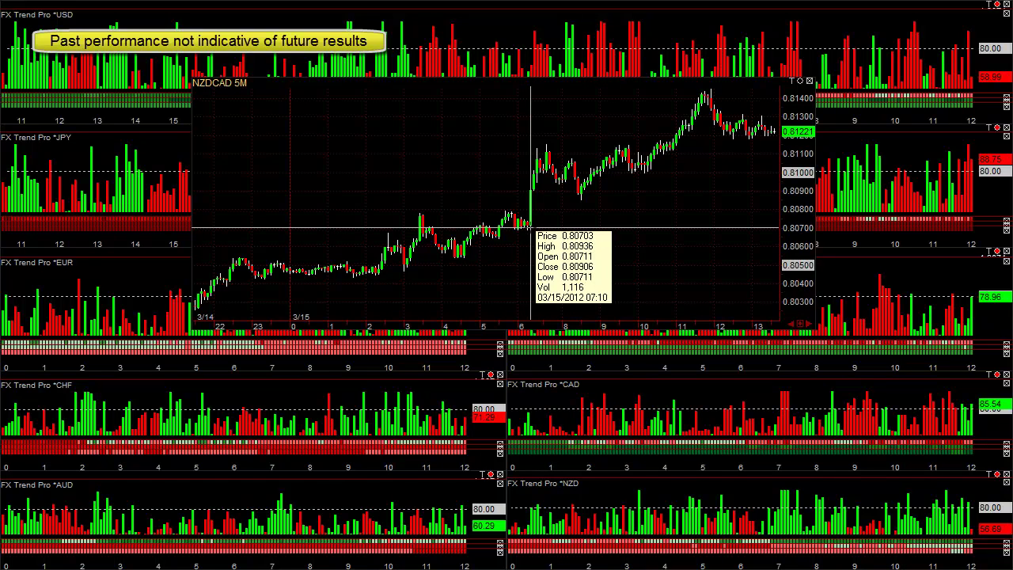
click(531, 227)
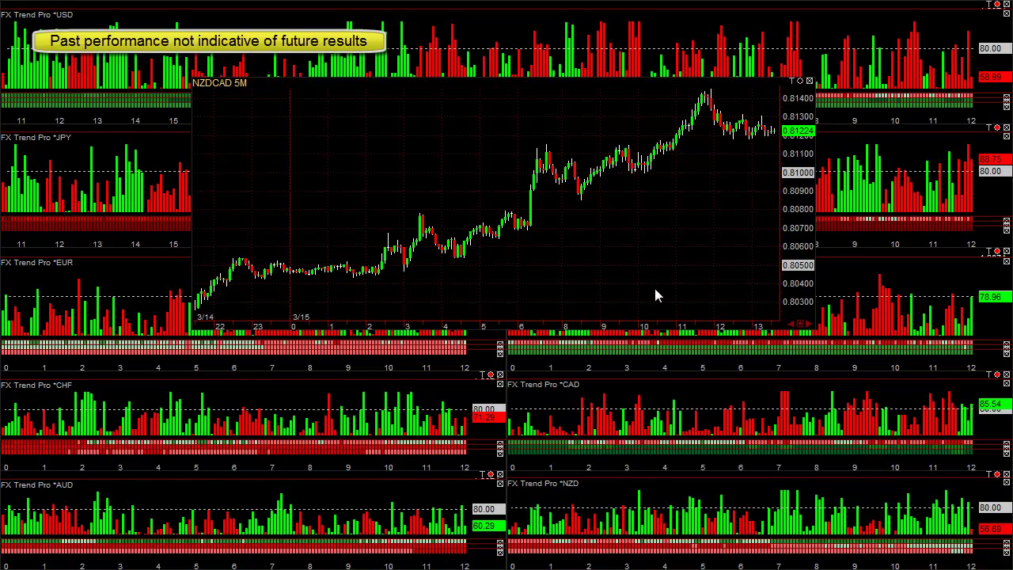
On NZDCAD, draw a horizontal resistance line at about 0.8113 and a Fibonacci retracement from the 6:00 low to the high before 8:00.
click(626, 245)
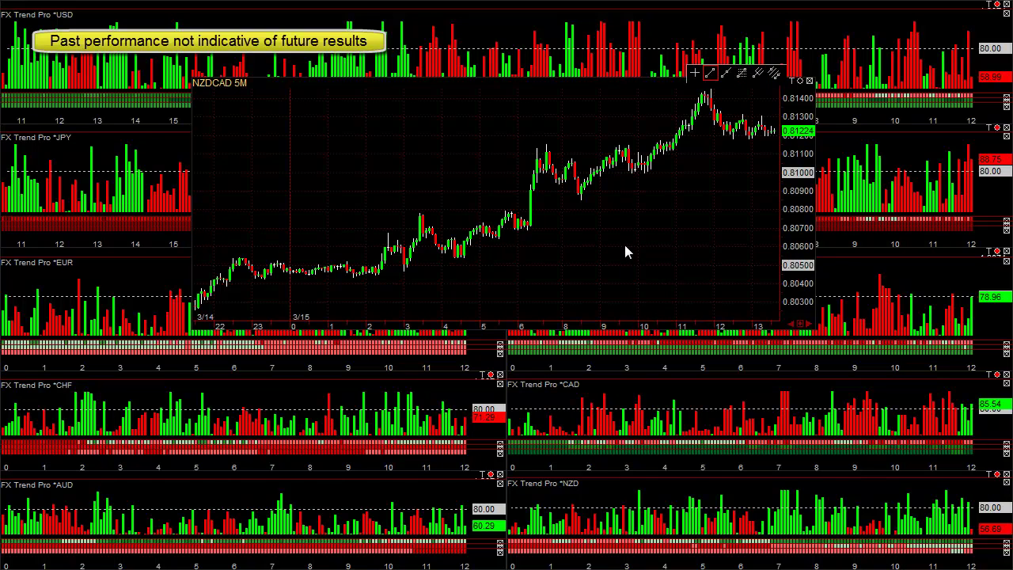
drag(602, 148, 672, 148)
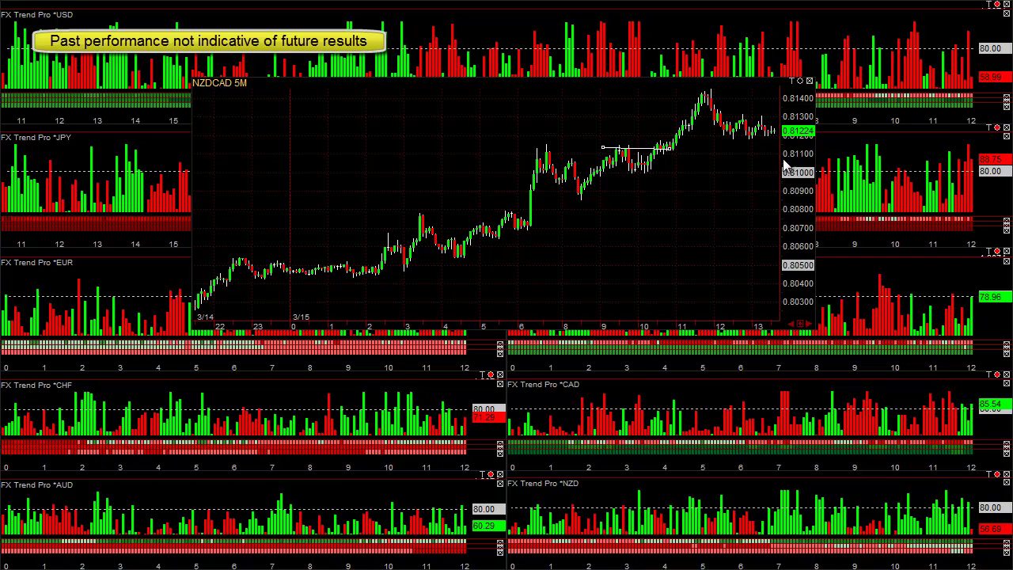
click(530, 239)
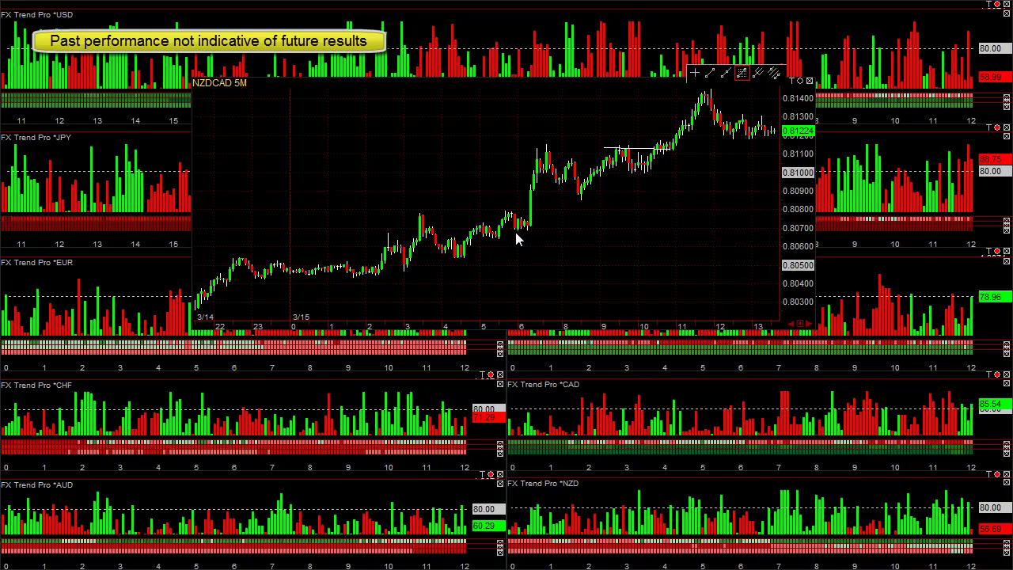
drag(516, 230, 546, 147)
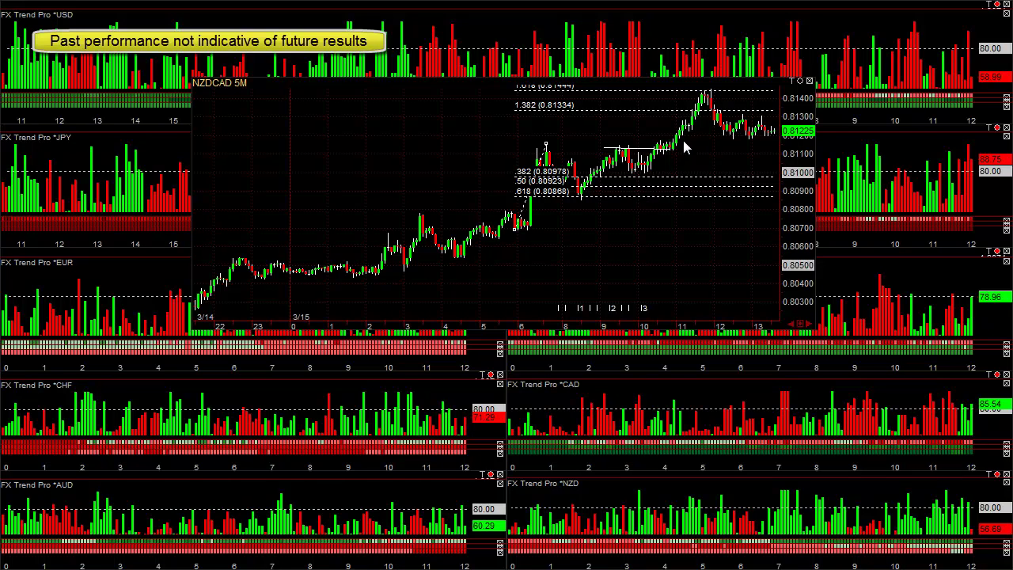
Read the NZDCAD price data for the 12:05 and 11:45 bars near the day's high, and reposition the chart over the histograms.
click(714, 107)
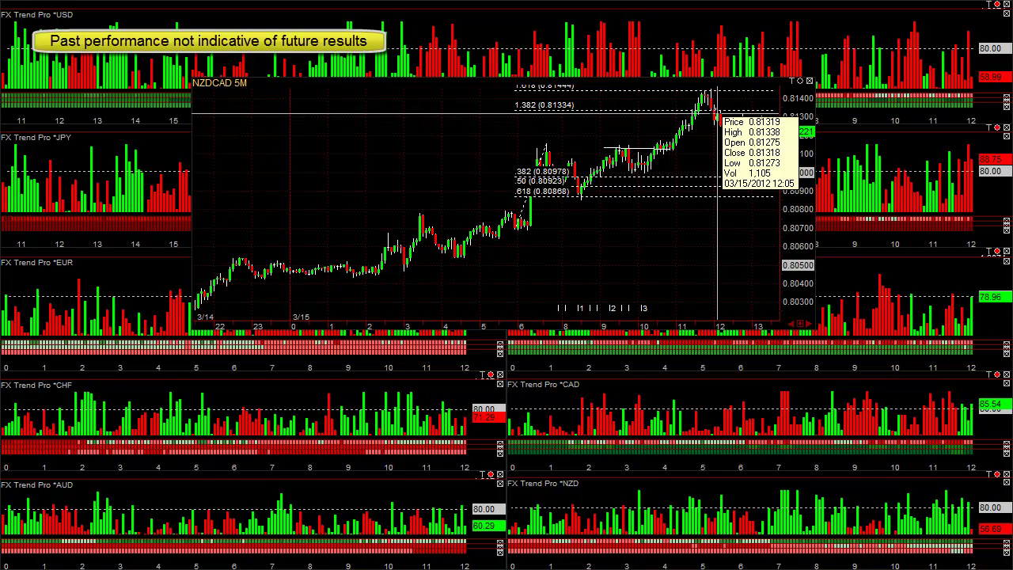
click(717, 114)
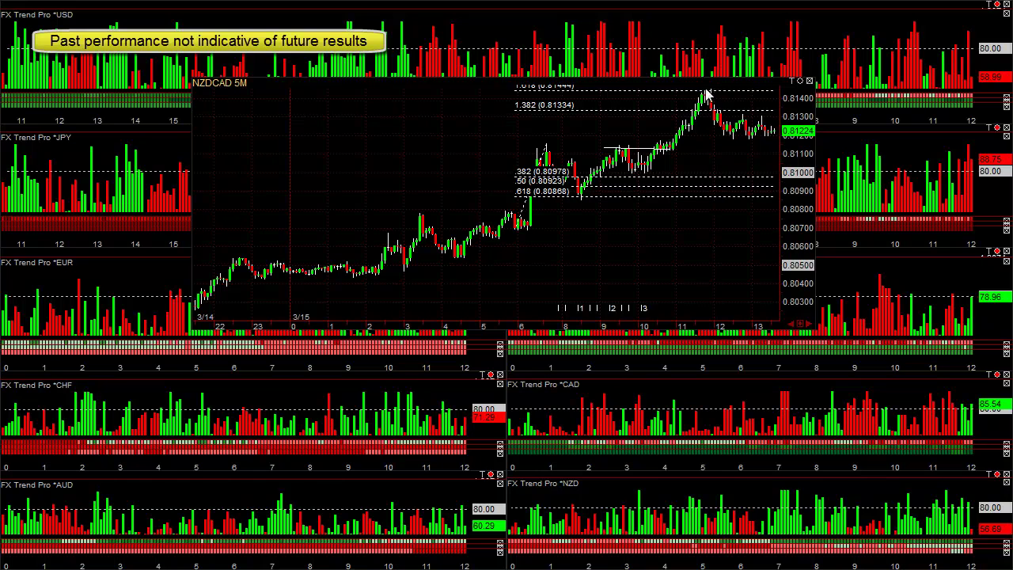
click(704, 91)
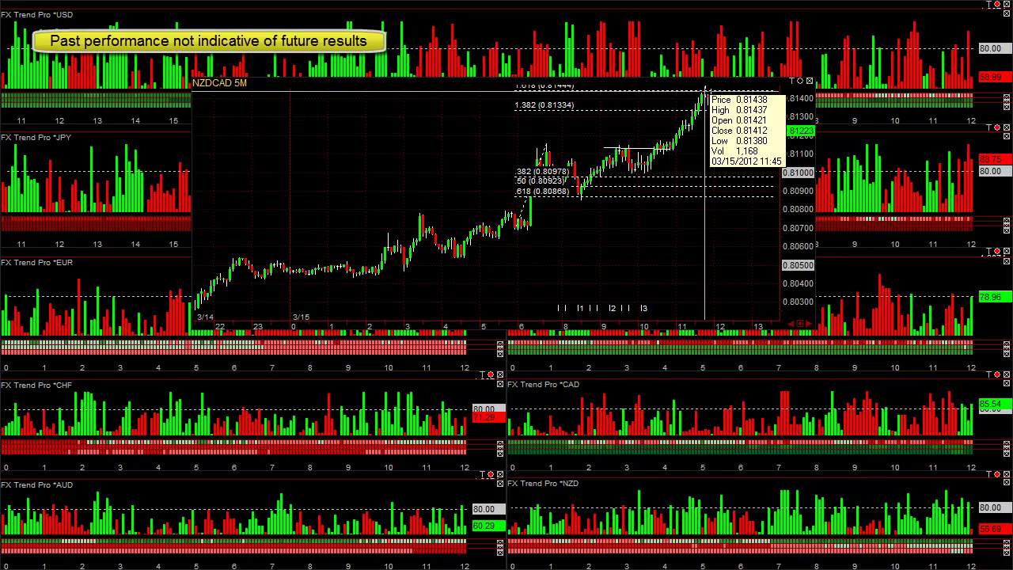
click(704, 91)
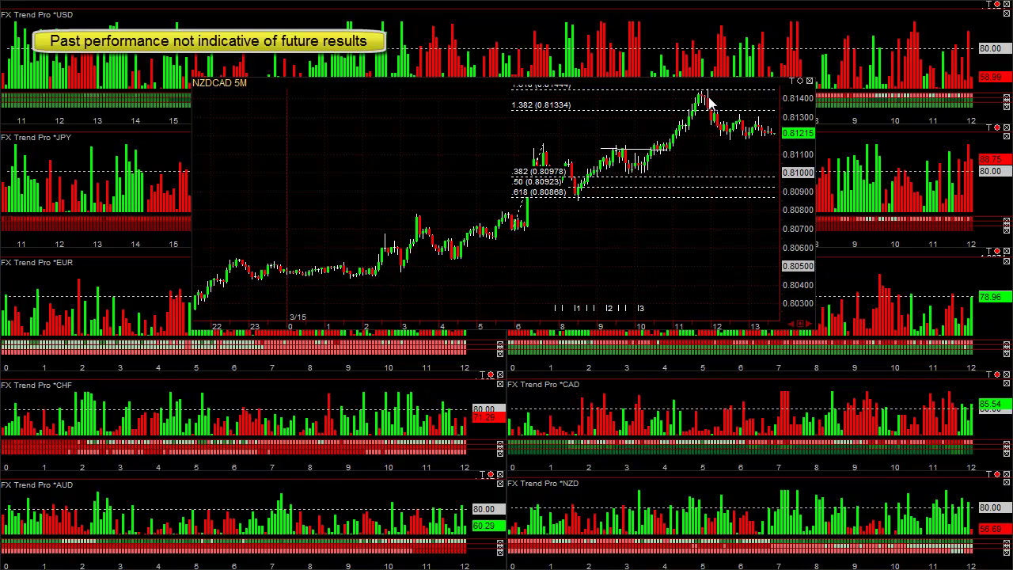
drag(670, 82, 1012, 84)
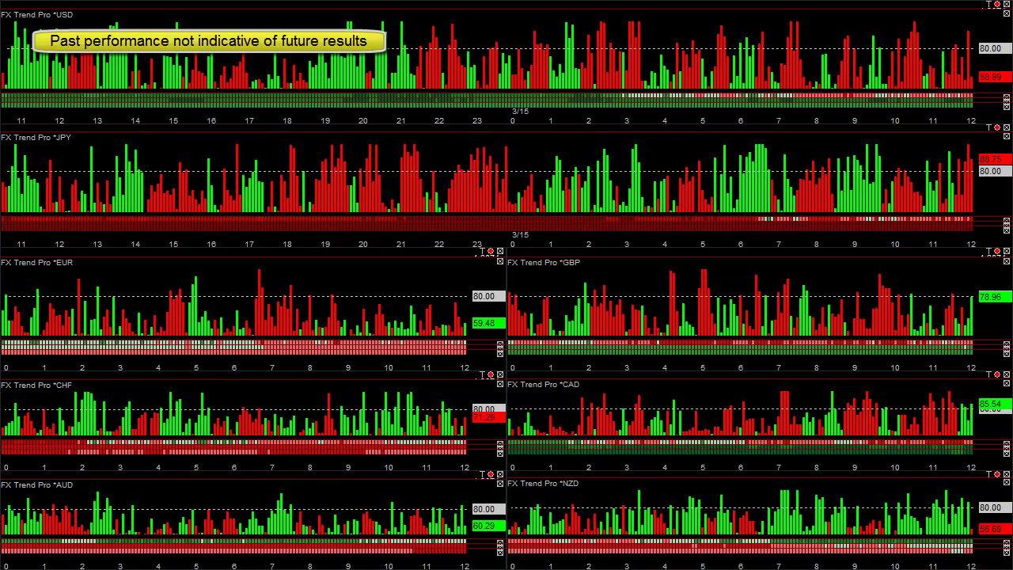
drag(1012, 316, 402, 151)
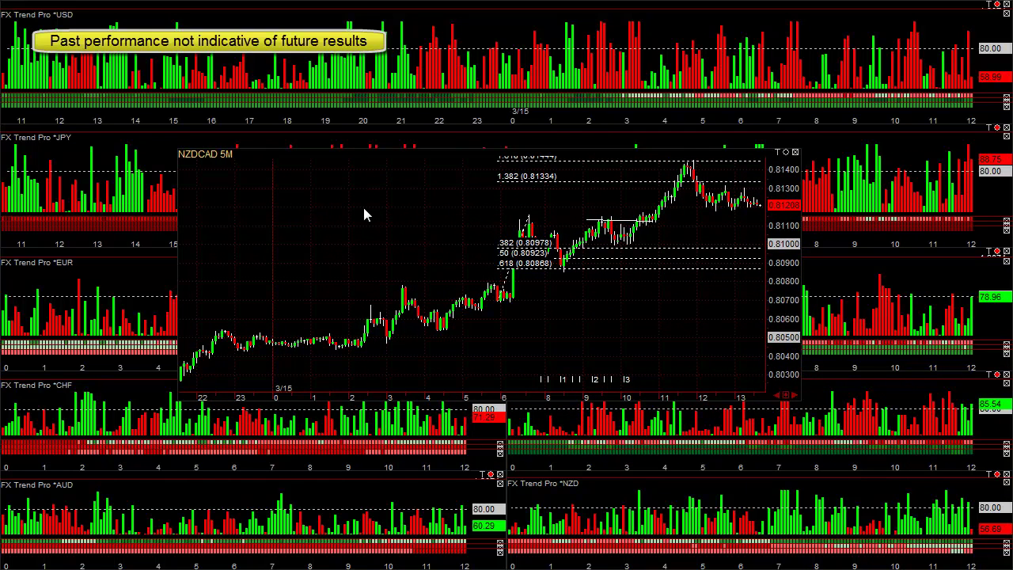
Load EURNZD in the floating chart and draw a near-horizontal support line at about 1.6031 under the low before 5:00.
text(EURNZD)
key(Return)
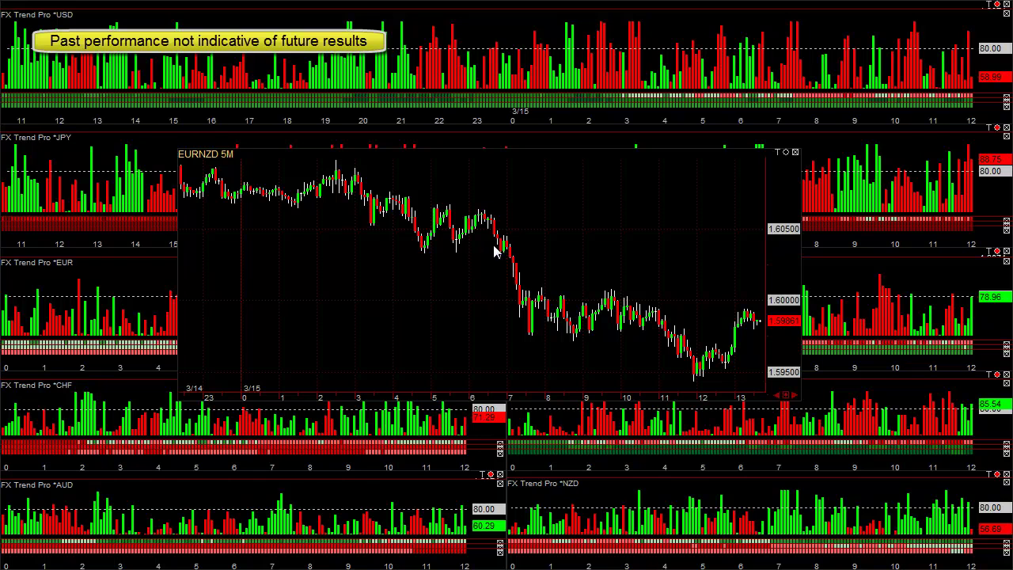
click(494, 253)
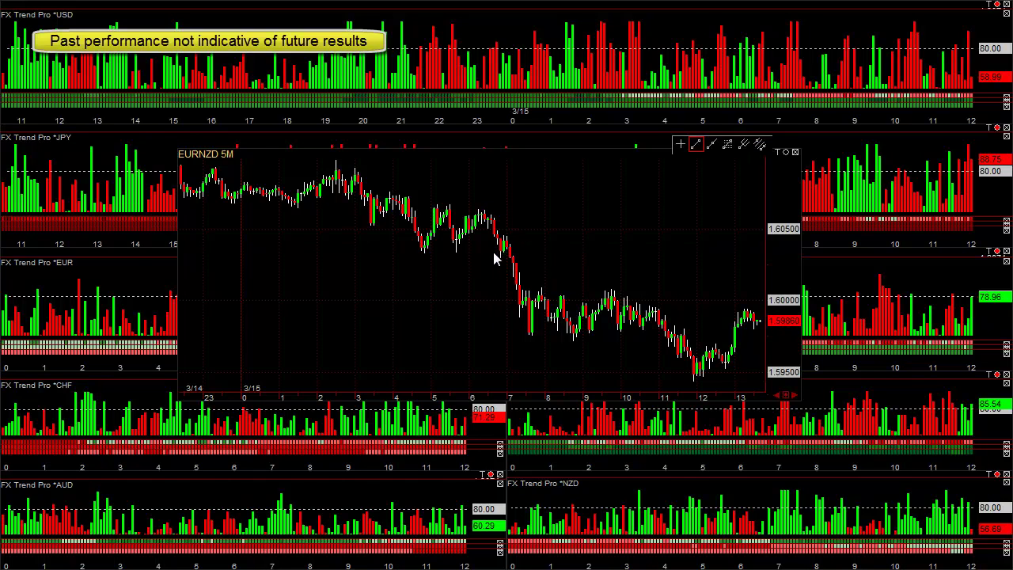
drag(385, 254, 554, 257)
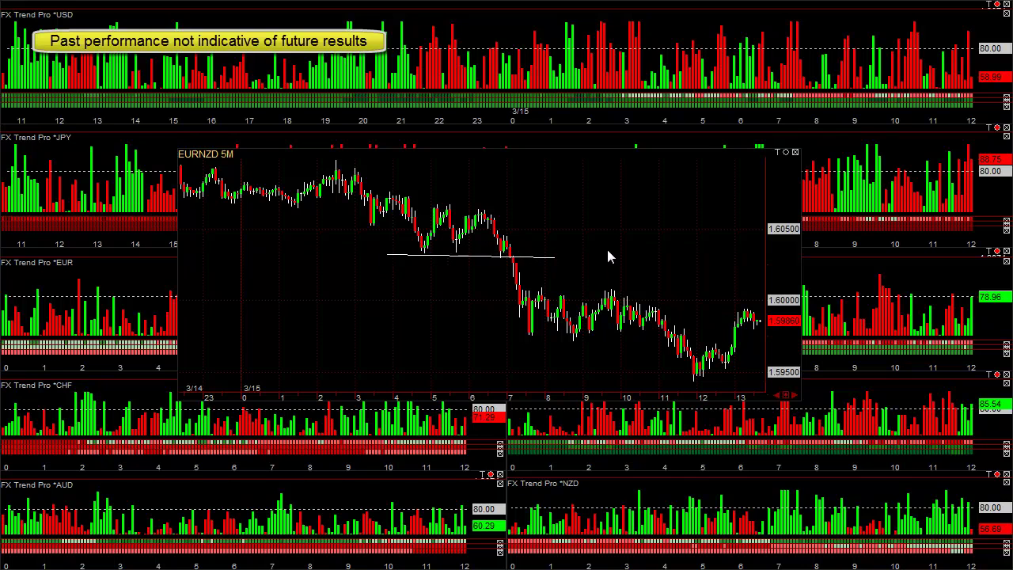
Draw a Fibonacci retracement on EURNZD from the high between 2:00 and 3:00 down to the low before 5:00.
key(l)
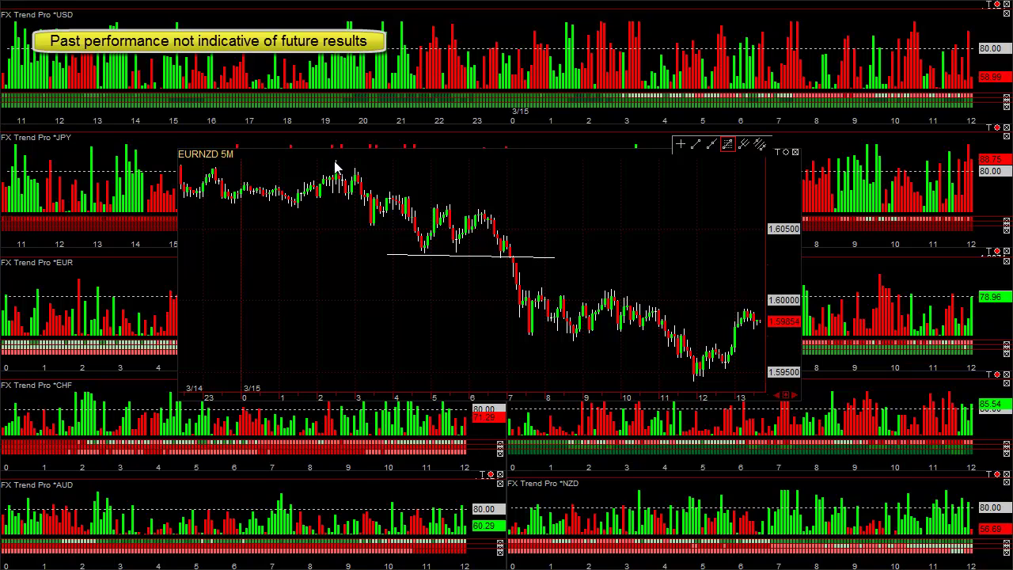
drag(336, 164, 427, 257)
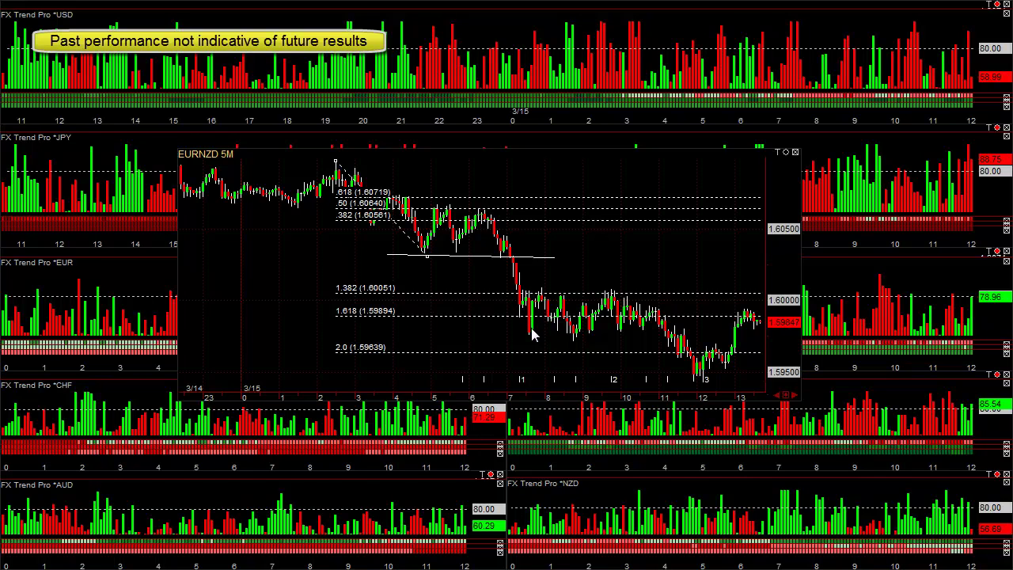
Read the EURNZD price data around the 07:50 bar and at the 07:20 bar near the 1.618 extension.
drag(538, 335, 538, 333)
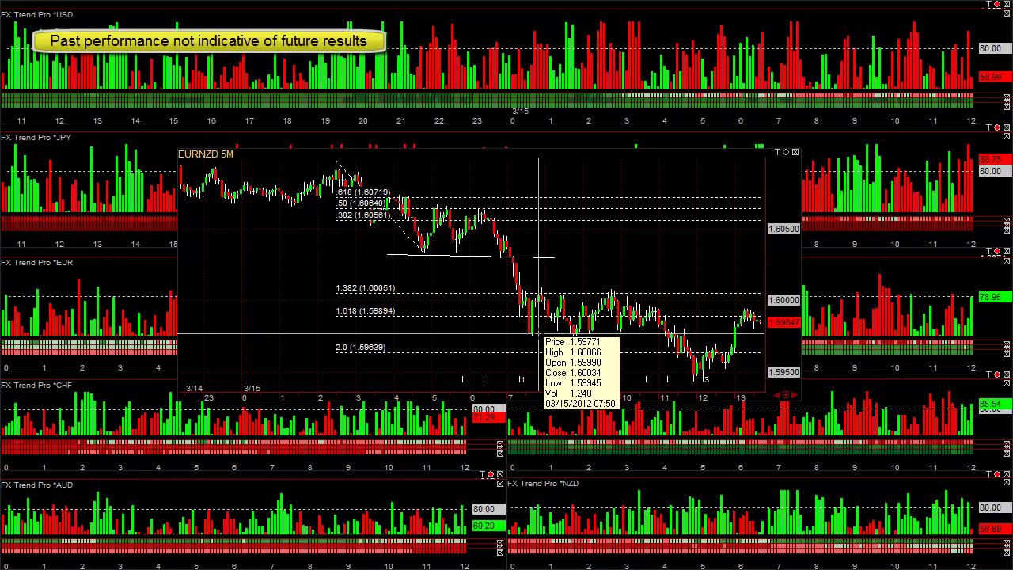
click(538, 334)
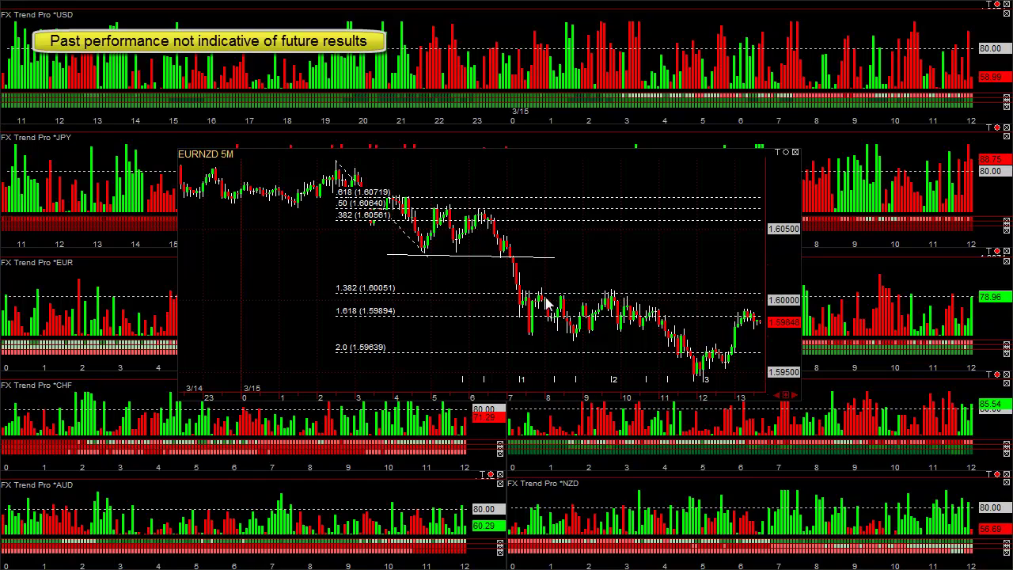
click(542, 296)
click(541, 297)
drag(520, 327, 516, 318)
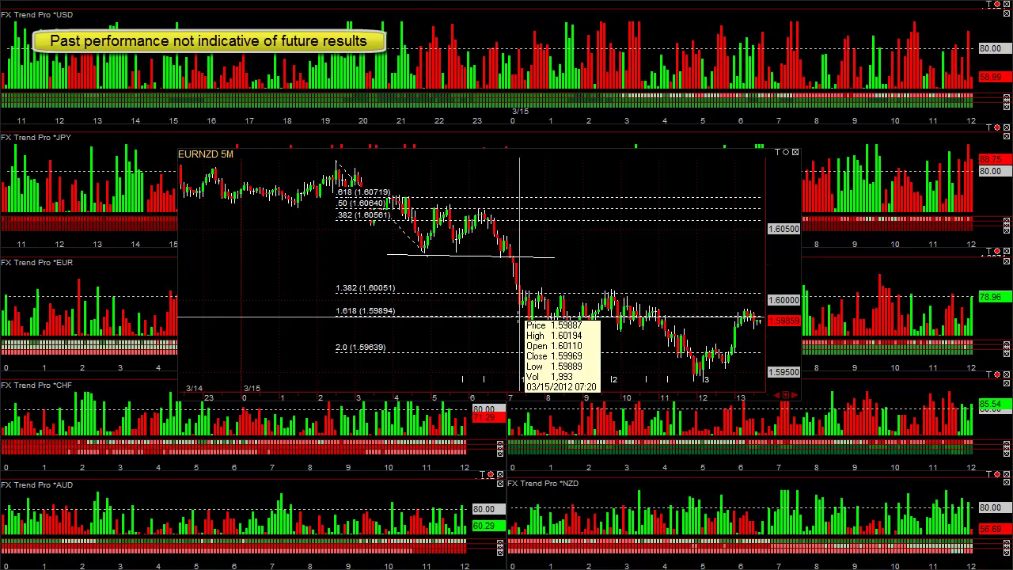
middle_click(520, 318)
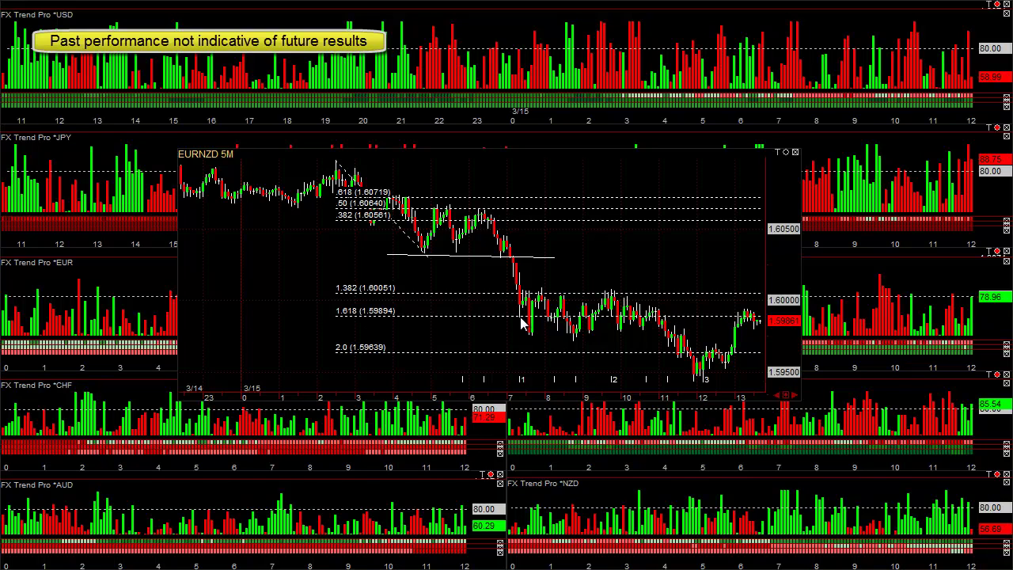
Switch EURNZD to a 1-minute chart and inspect the price data around the 07:43 bar, just after the sharp low.
text(1)
key(Return)
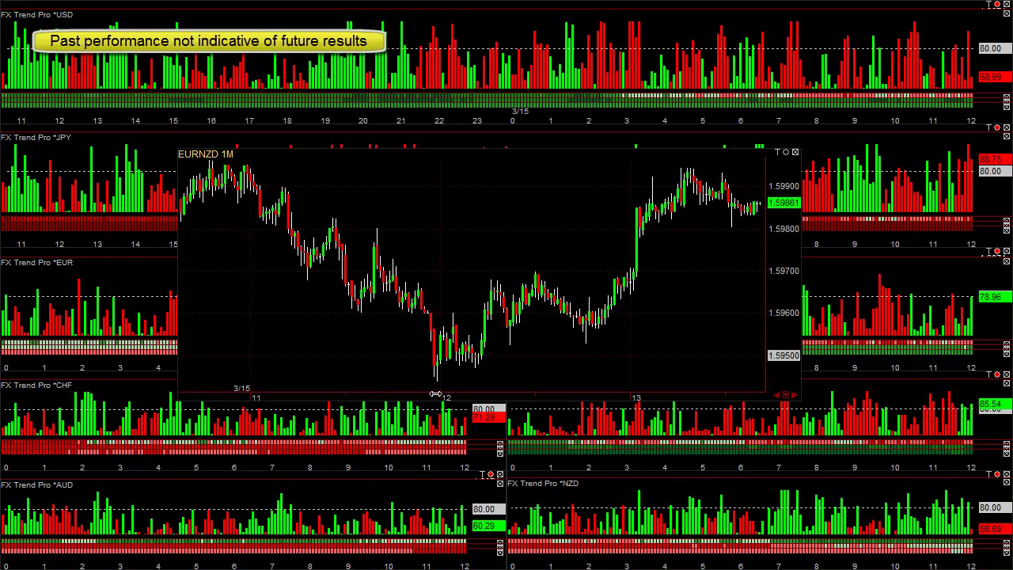
drag(436, 394, 1012, 382)
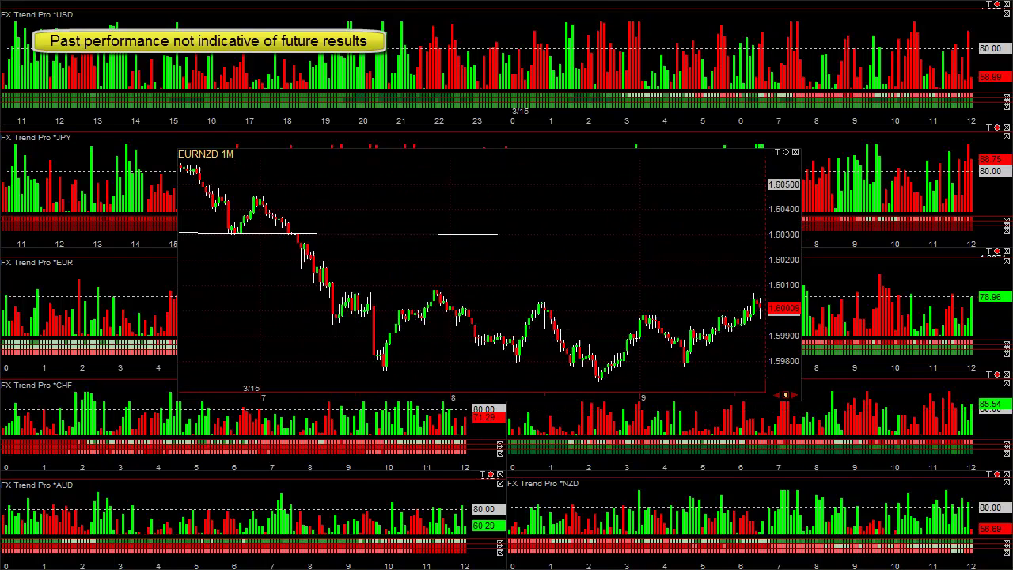
scroll(506, 380, up, 1)
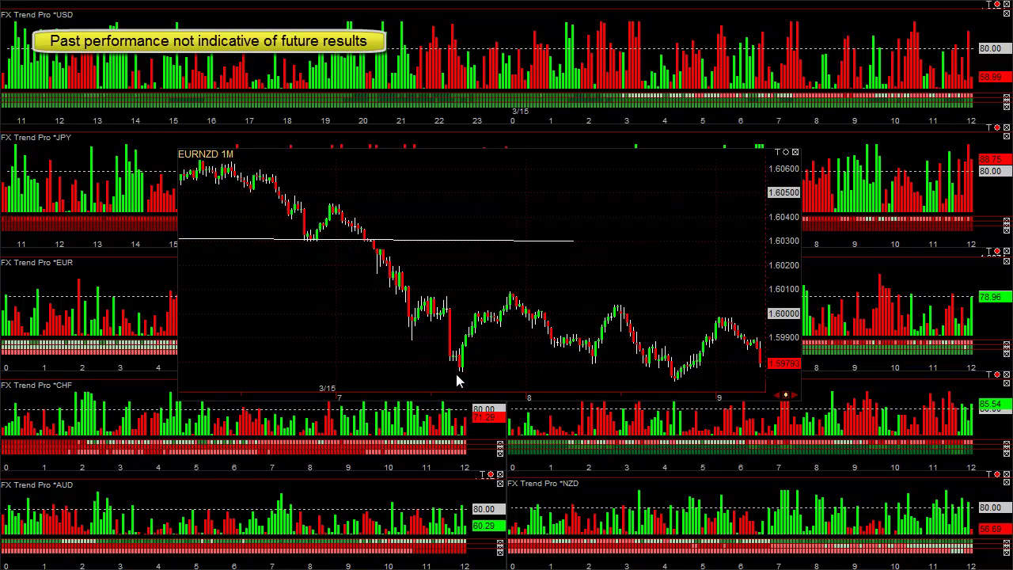
click(472, 345)
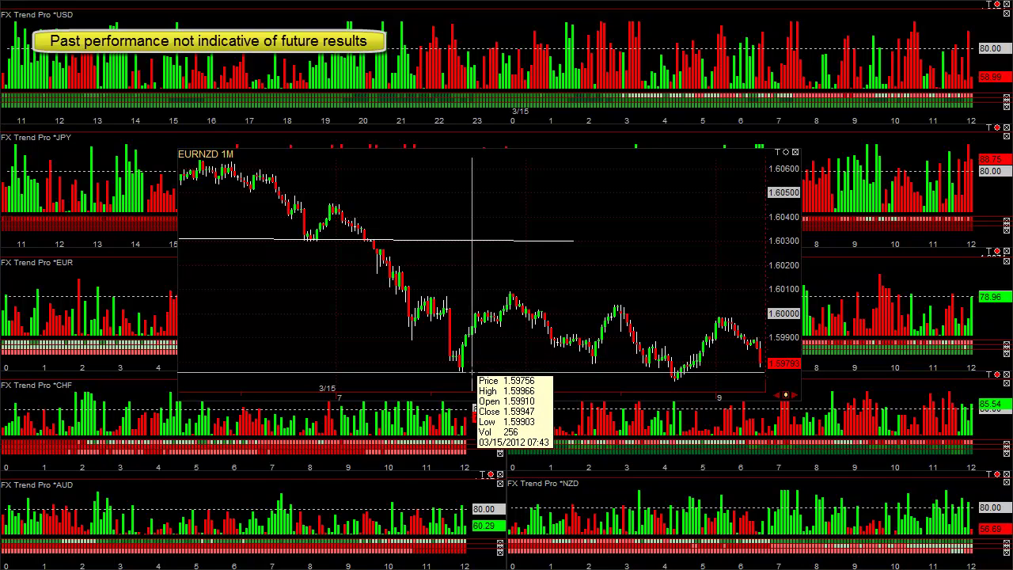
click(471, 372)
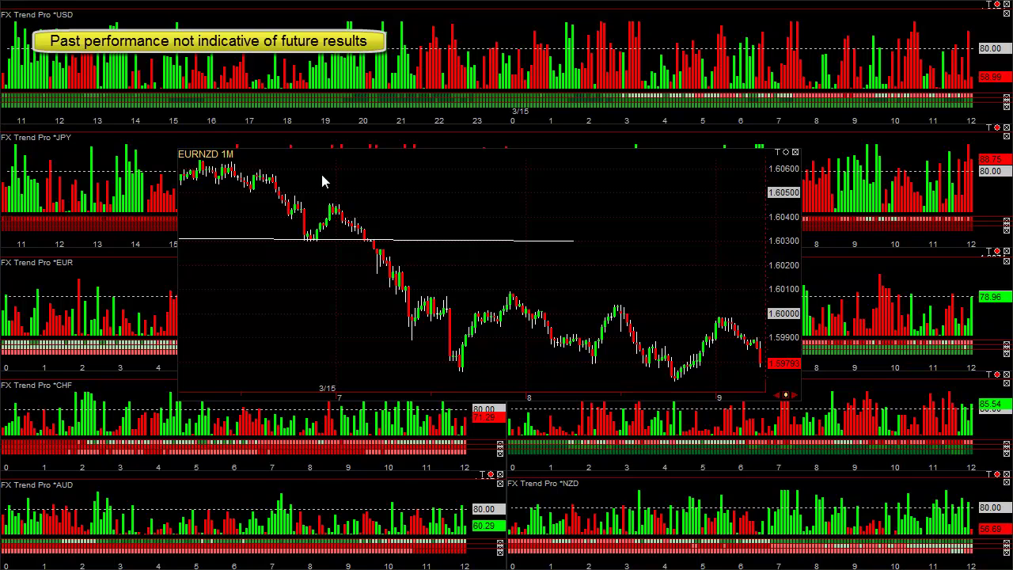
Move the floating EURNZD chart away and delete all drawn lines from the NZDUSD 5-minute chart, showing its 3/15 session.
drag(340, 161, 1012, 149)
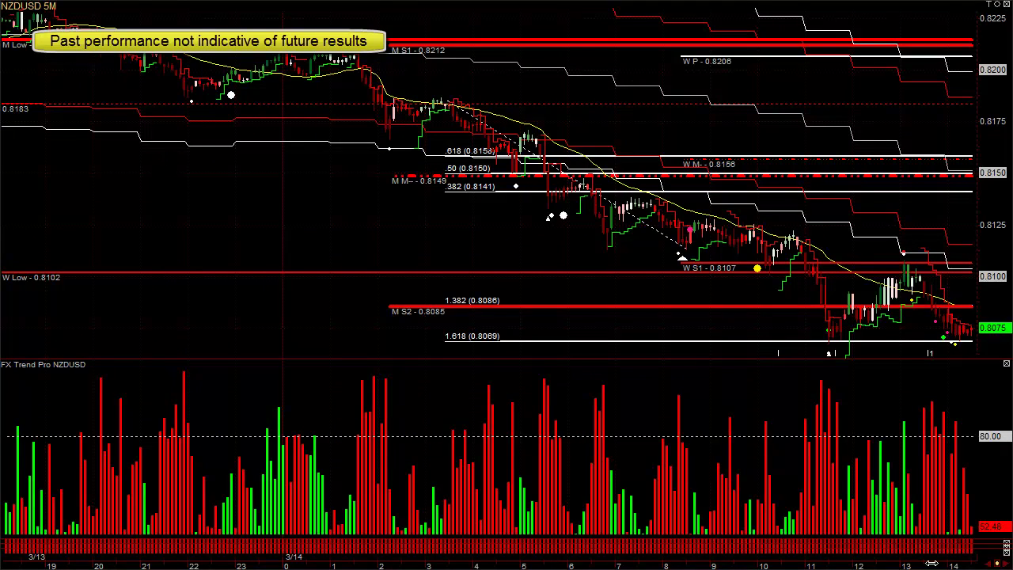
drag(931, 563, 71, 563)
right_click(253, 178)
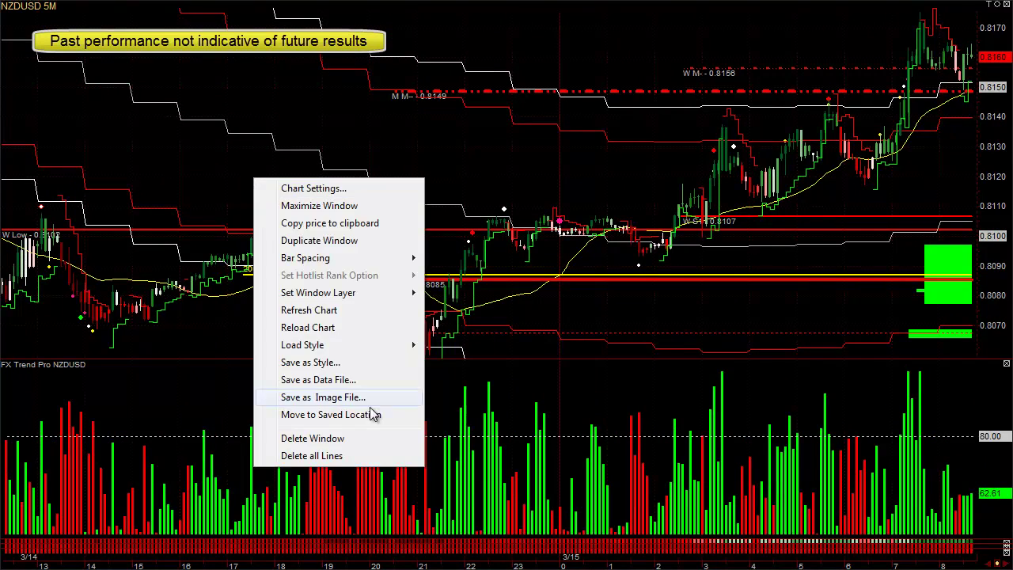
click(367, 465)
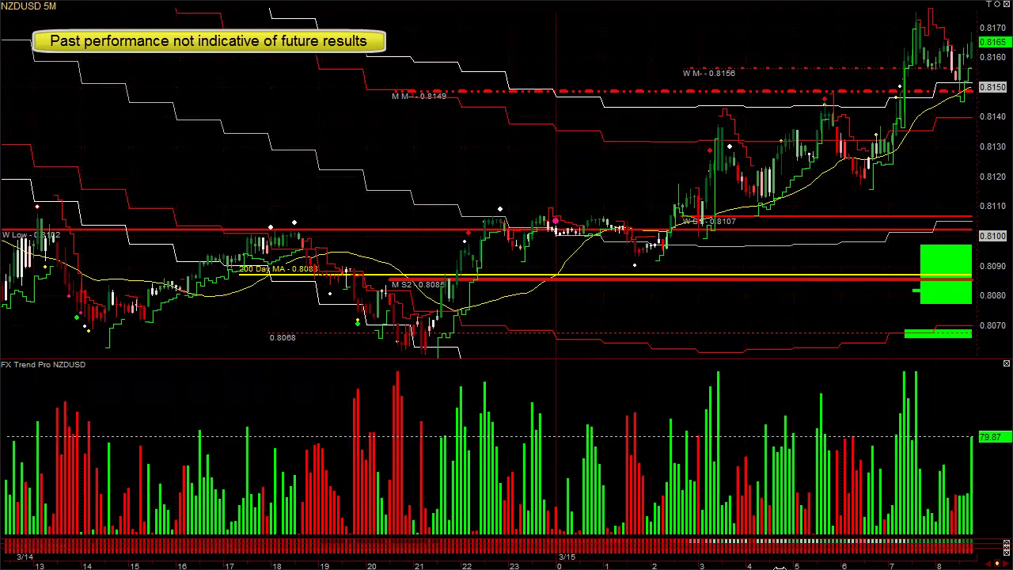
drag(780, 566, 546, 567)
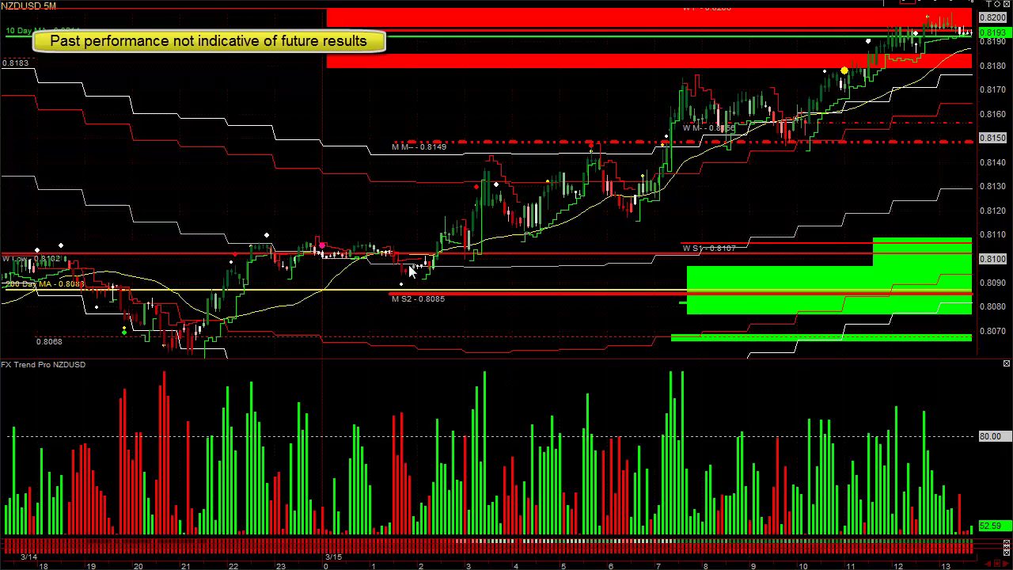
Draw a descending line on NZDUSD along the pullback from the high after 3:00 to the low after 4:00.
mouse_move(475, 160)
mouse_down()
mouse_move(546, 256)
mouse_move(532, 214)
mouse_move(527, 234)
mouse_up()
drag(600, 163, 534, 220)
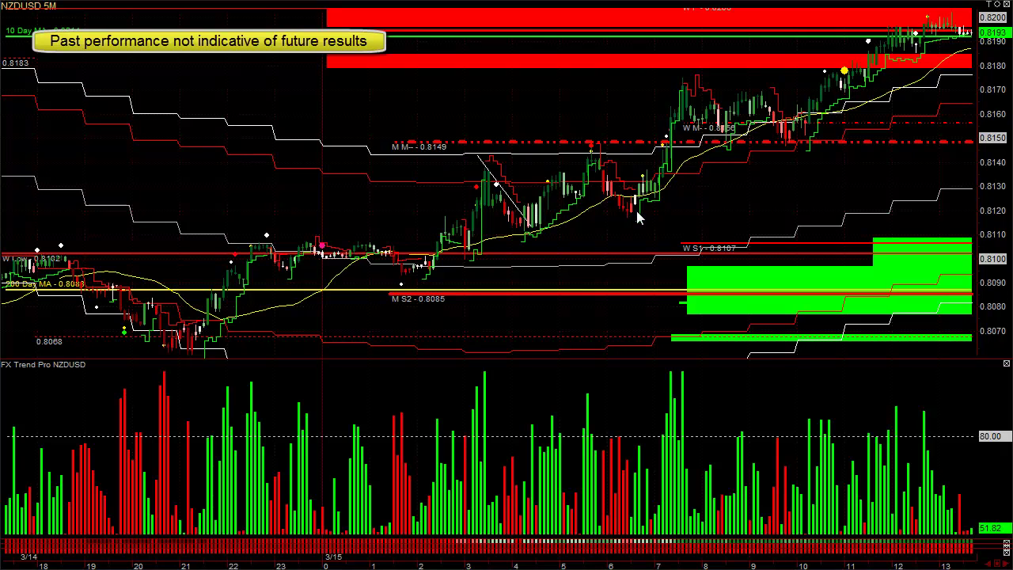
drag(640, 189, 686, 90)
Bring the Trade Analyzer window over the NZDUSD chart and examine the projected account balances for weeks 8, 16 and 24.
key(alt+Tab)
drag(1012, 338, 561, 23)
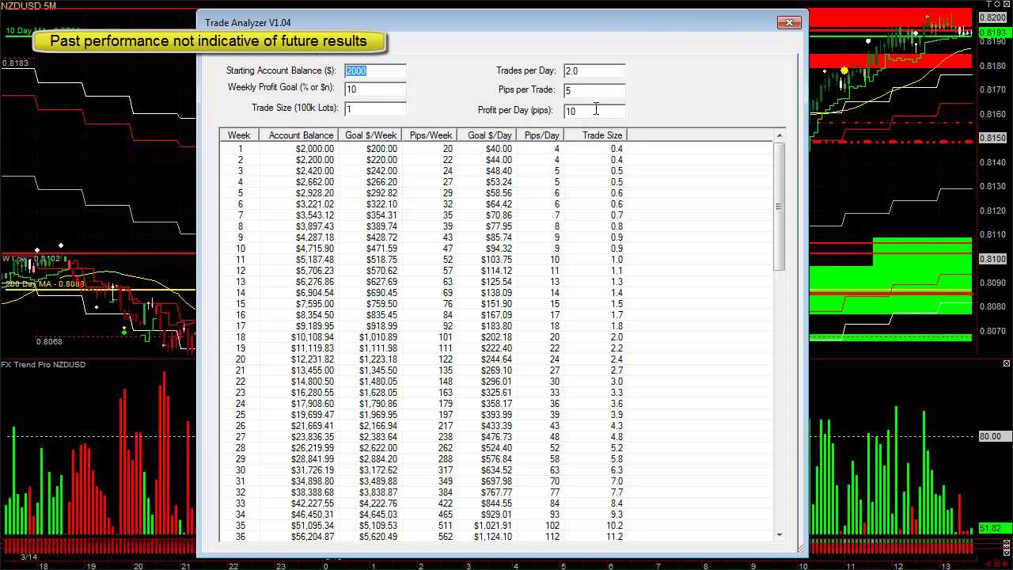
click(314, 228)
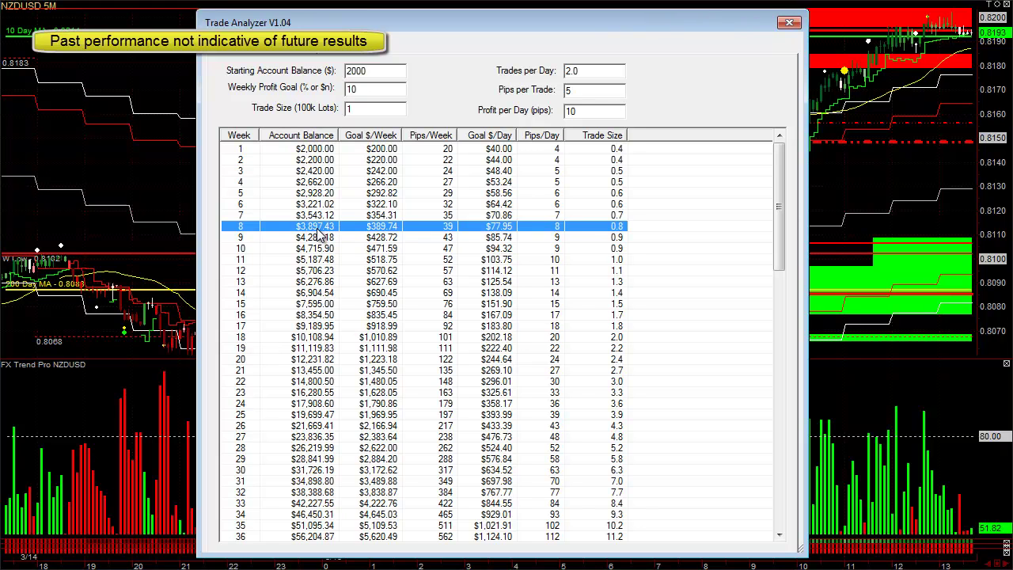
click(305, 315)
scroll(313, 332, down, 4)
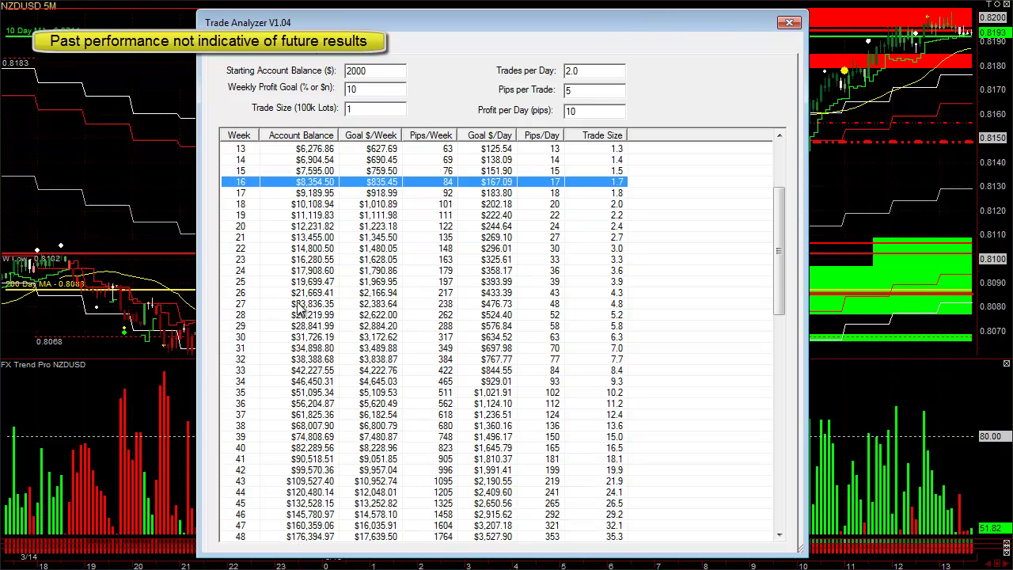
click(306, 271)
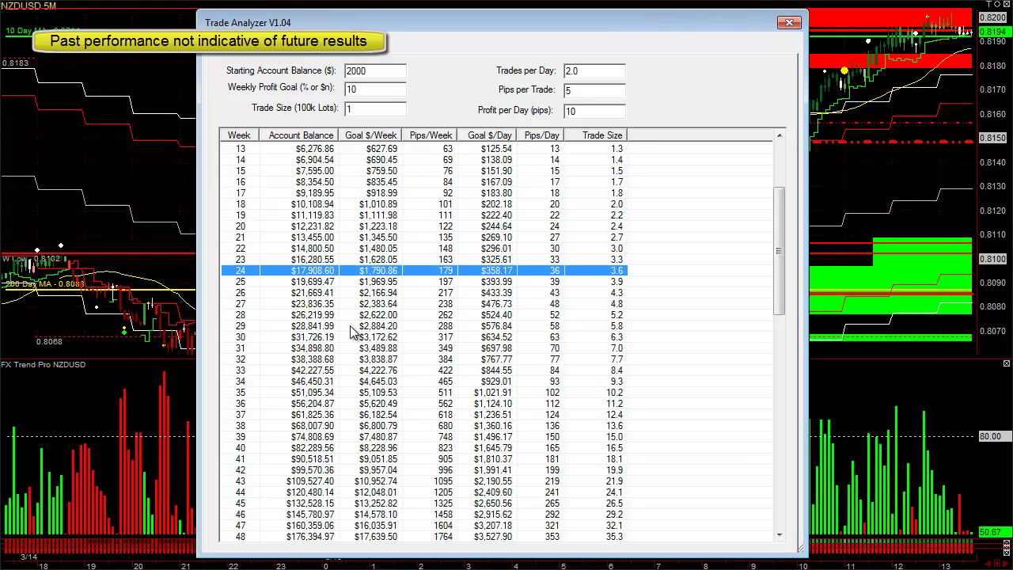
Examine the Trade Analyzer projections for weeks 32, 40 and 52, and close the window.
scroll(346, 331, down, 3)
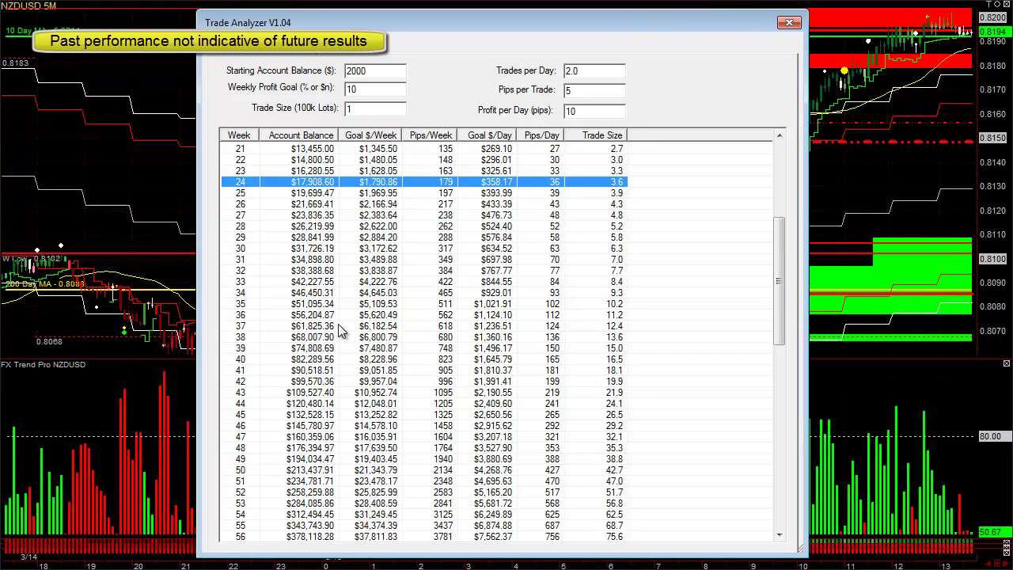
click(318, 271)
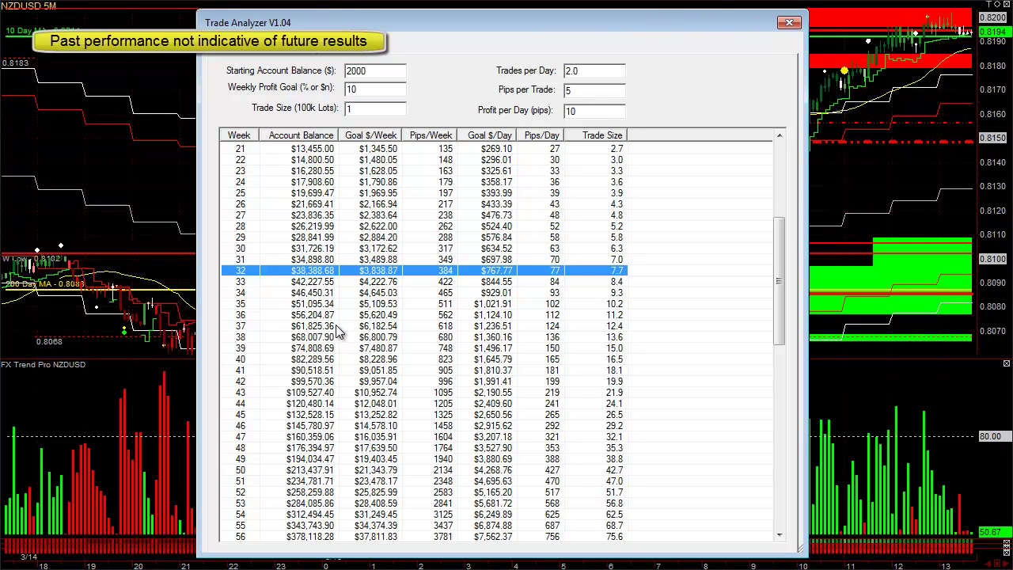
click(331, 359)
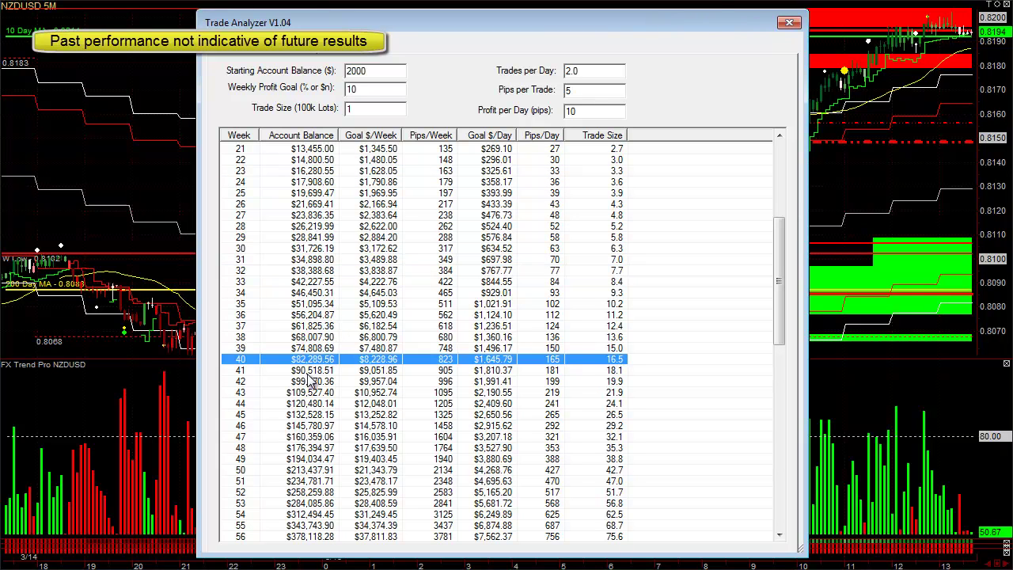
scroll(320, 372, down, 4)
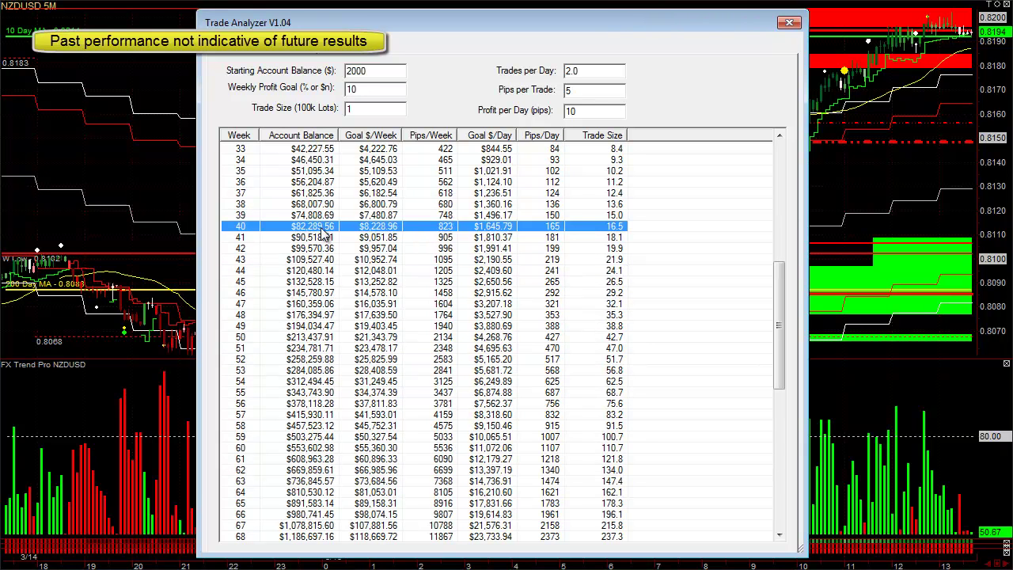
click(305, 360)
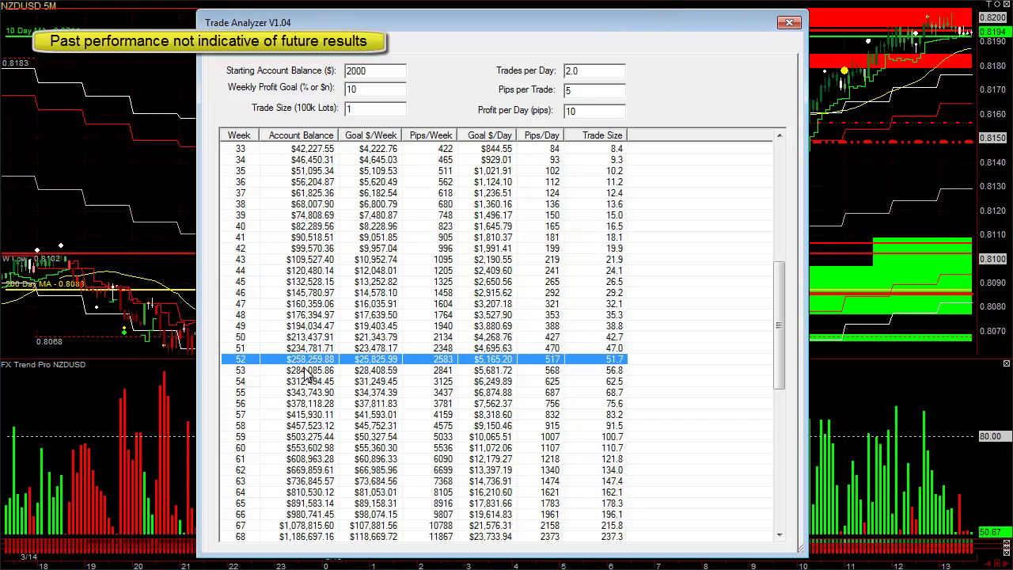
scroll(375, 320, up, 9)
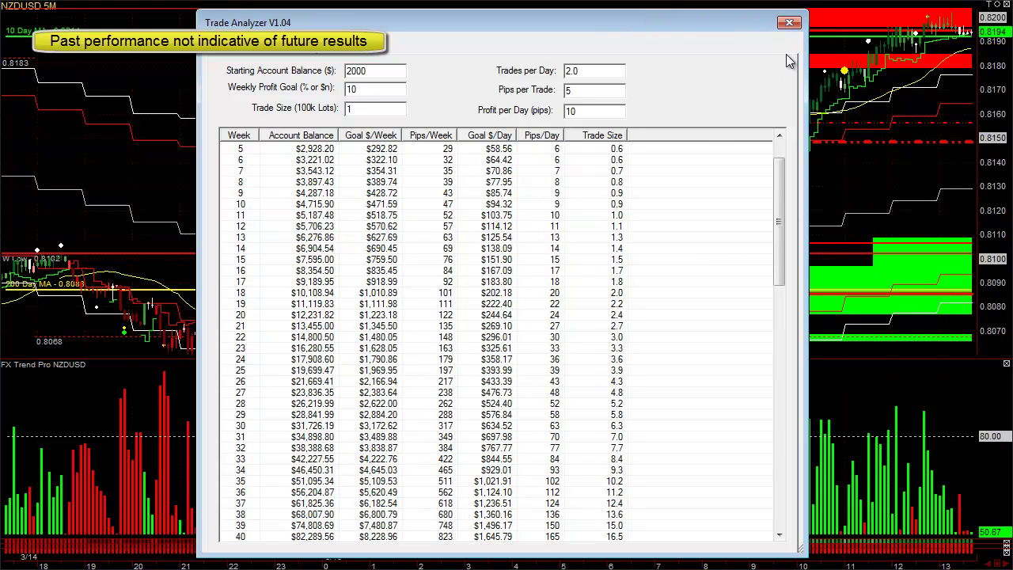
click(792, 23)
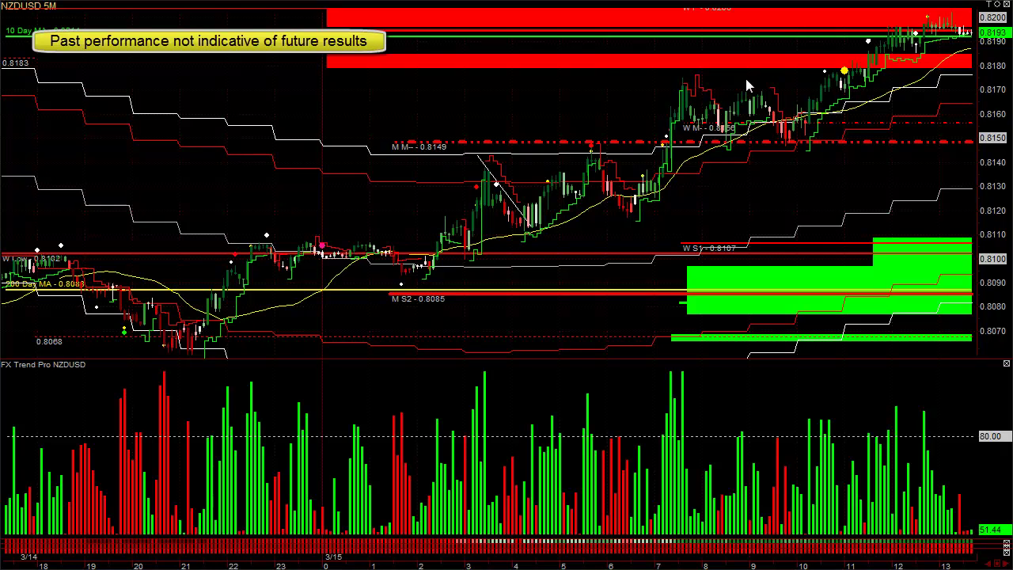
Inspect the NZDUSD price and indicator data of the 09:55 bar near the W M-- level.
click(797, 139)
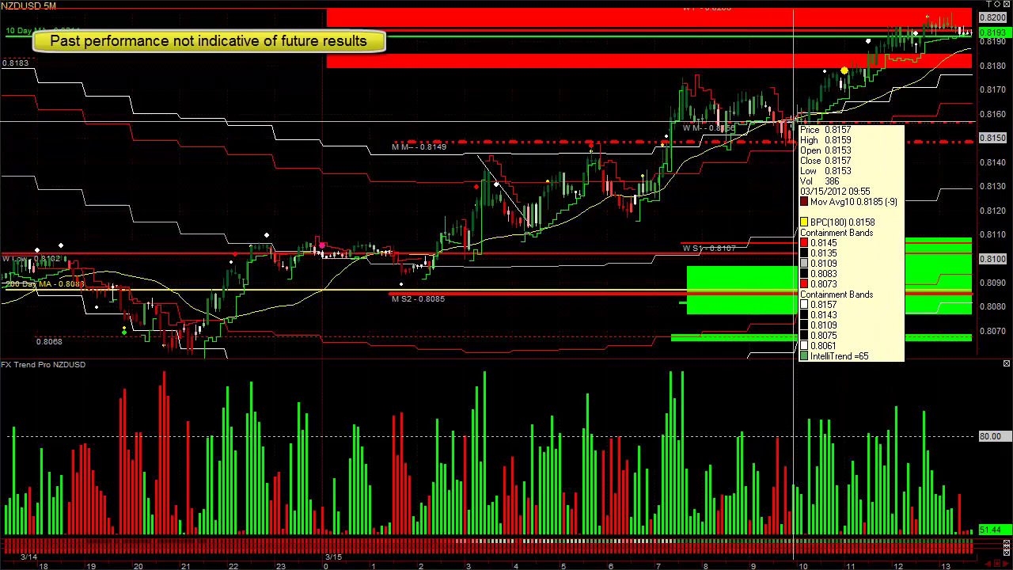
drag(793, 121, 794, 121)
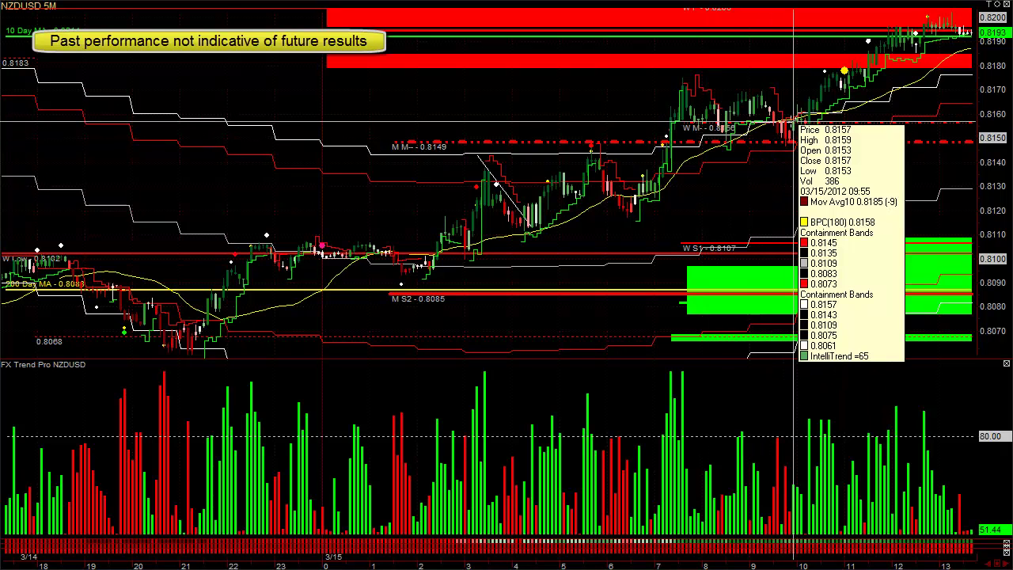